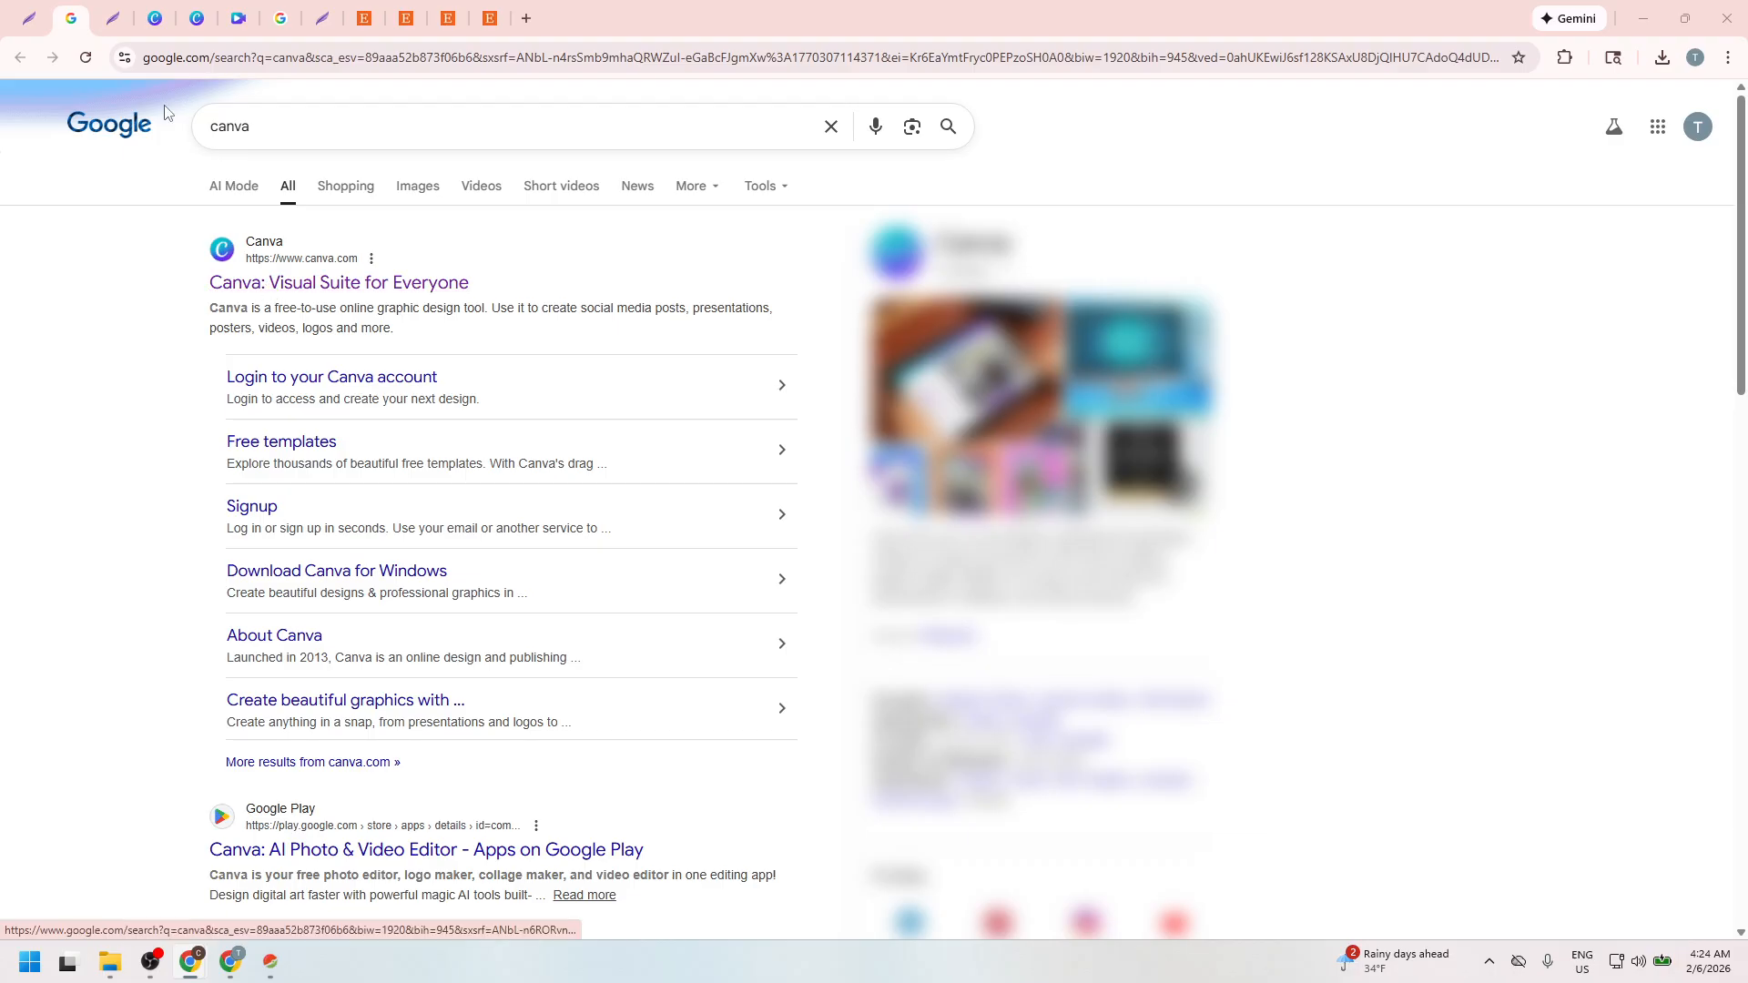
- Switch to Canva and create a new custom-size design of 1080 × 1920 px
click(113, 20)
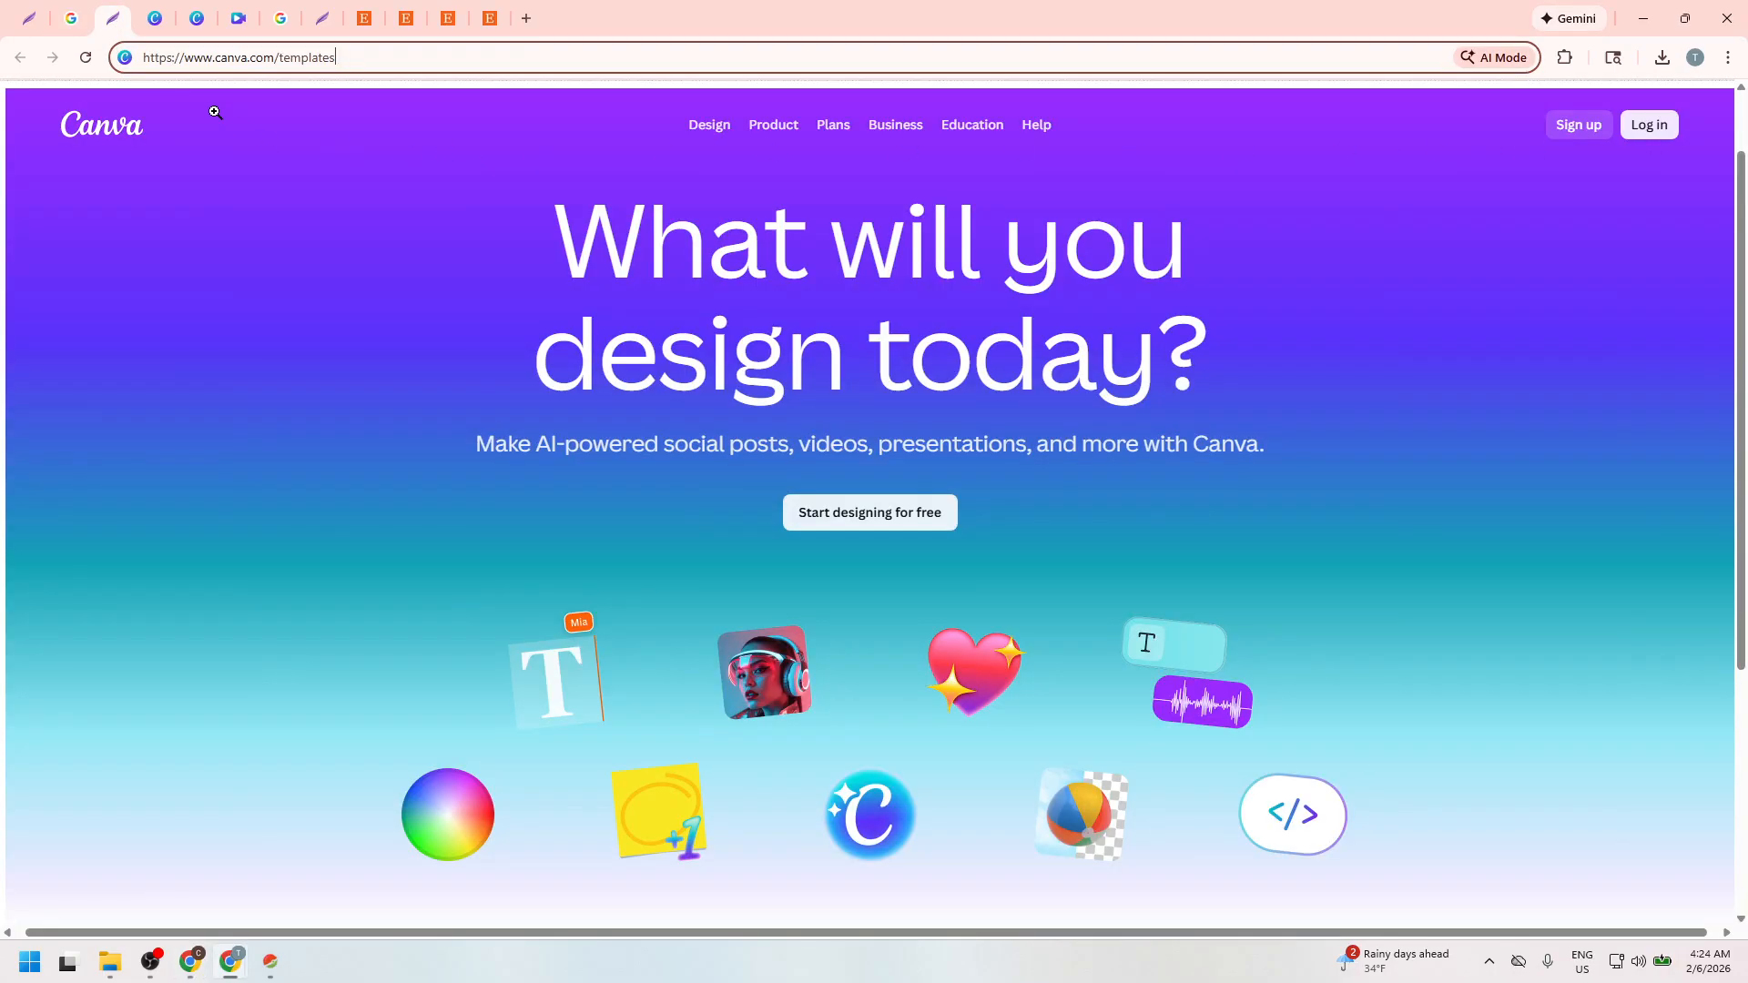
click(144, 18)
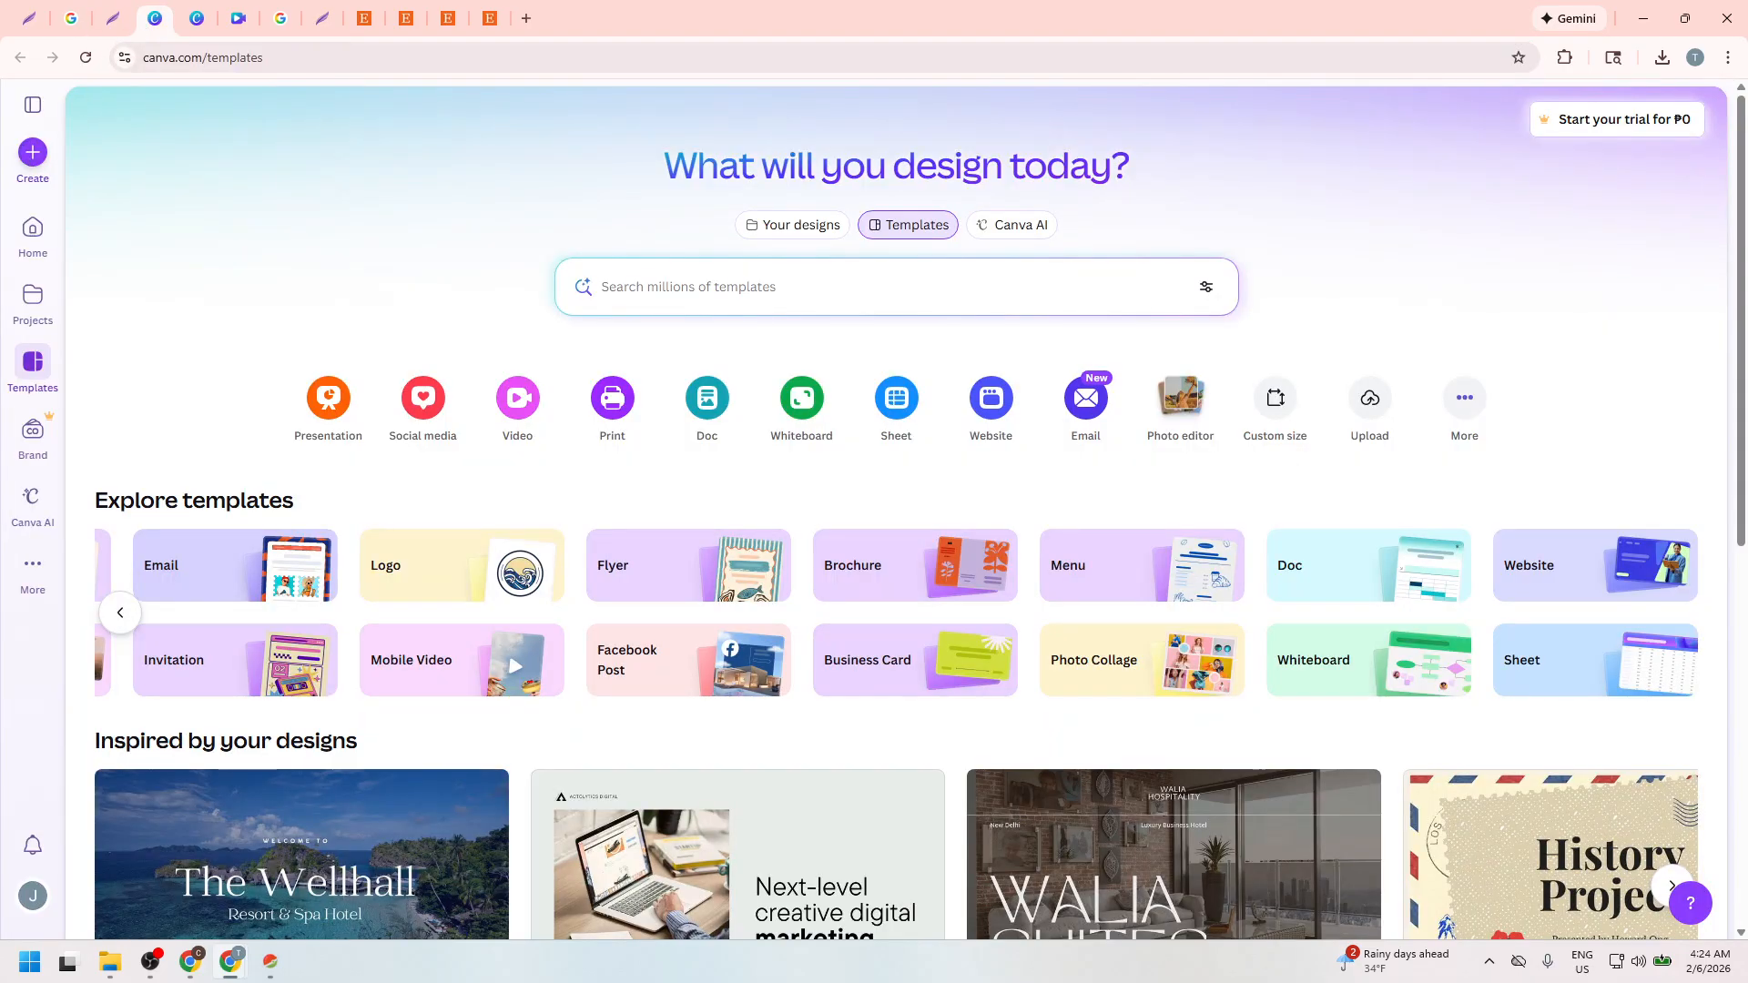
click(202, 17)
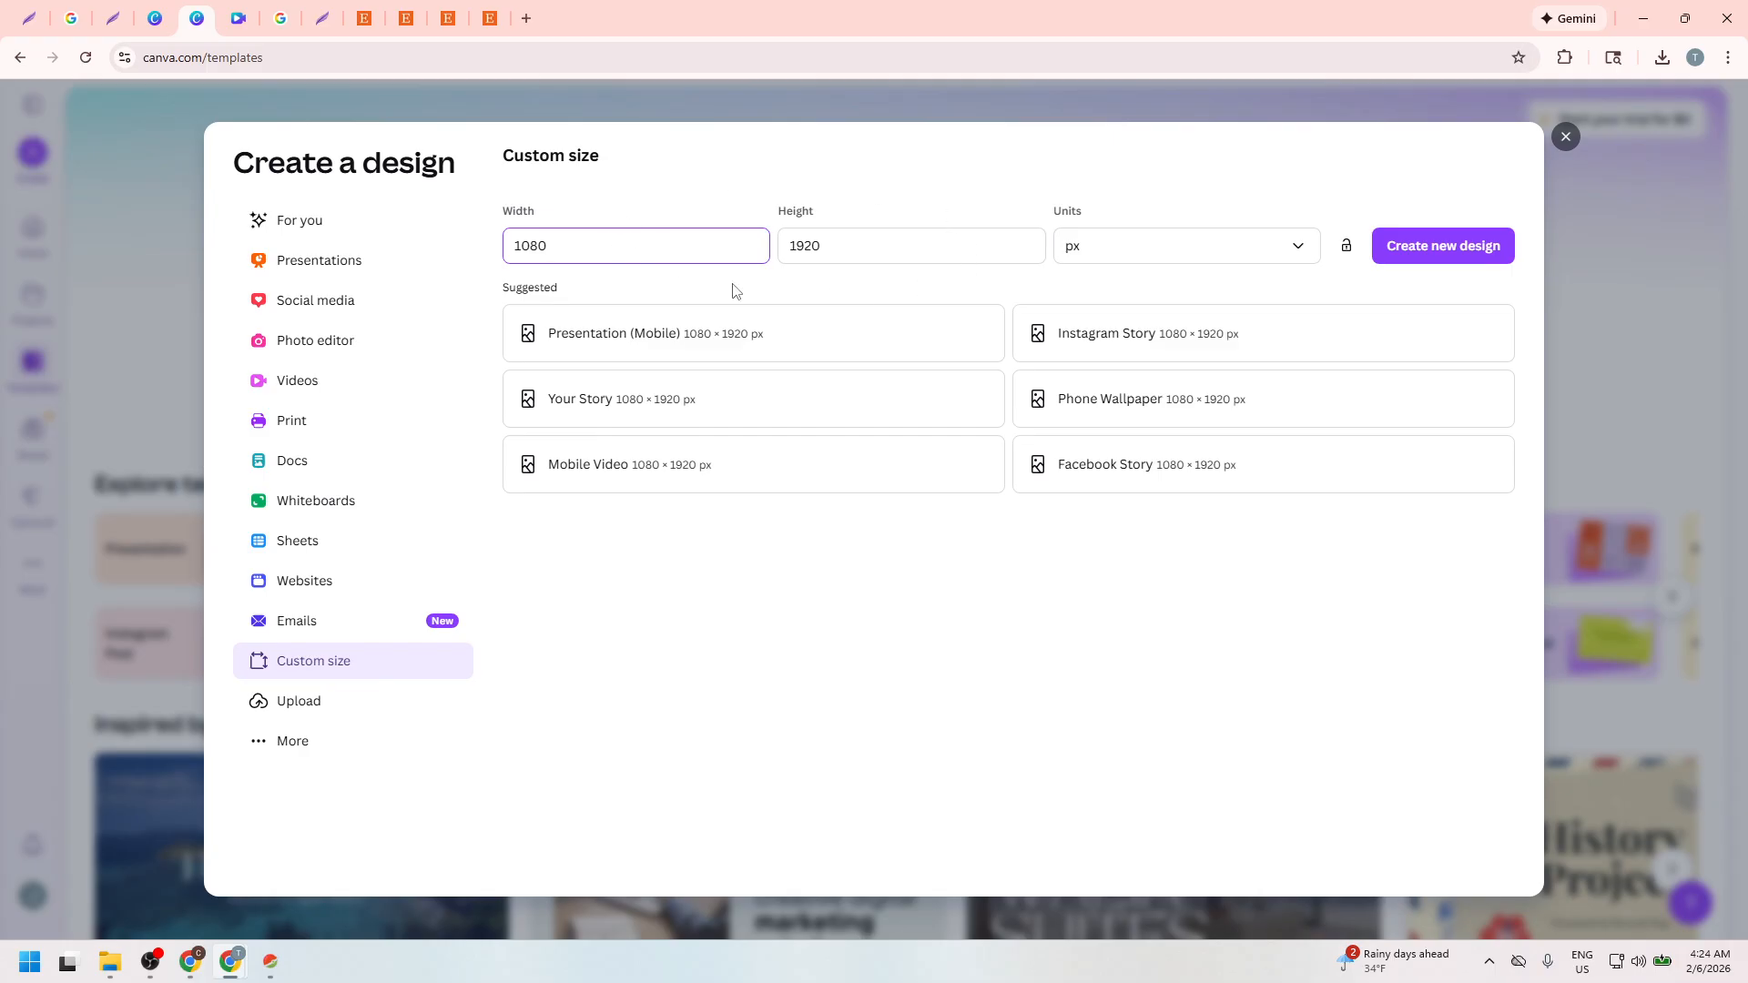
click(1410, 257)
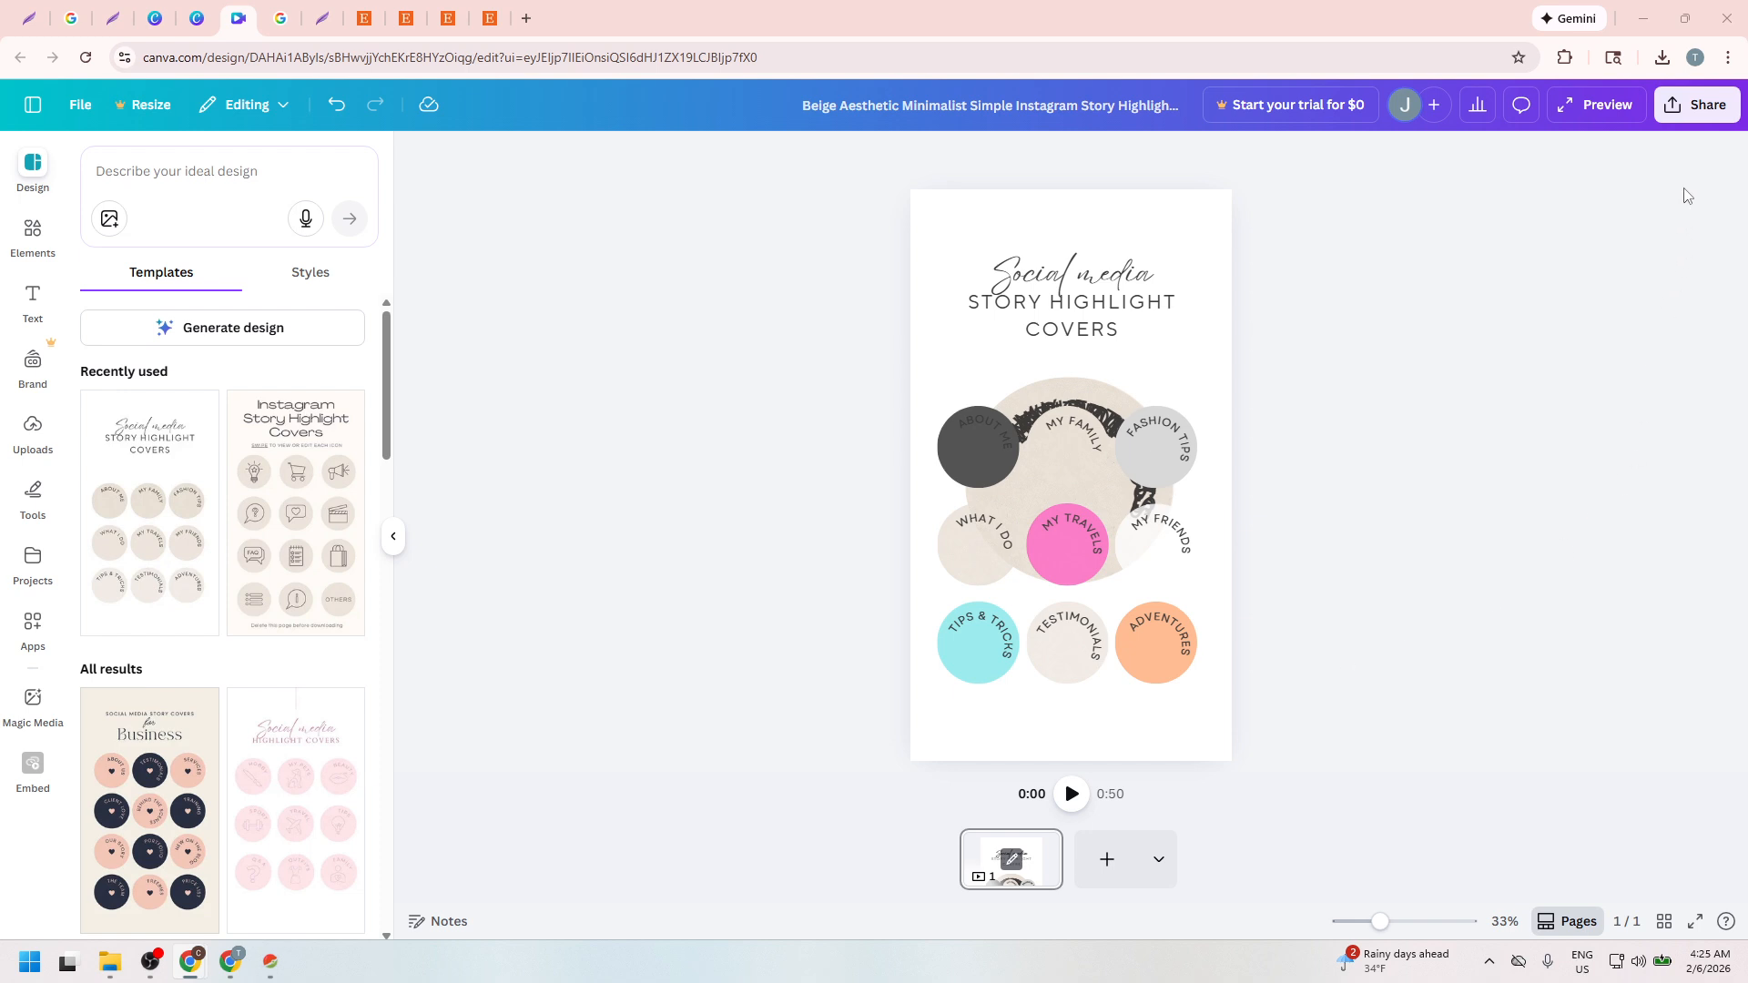
- Set the download file type of the story highlight covers design to PNG
click(1682, 120)
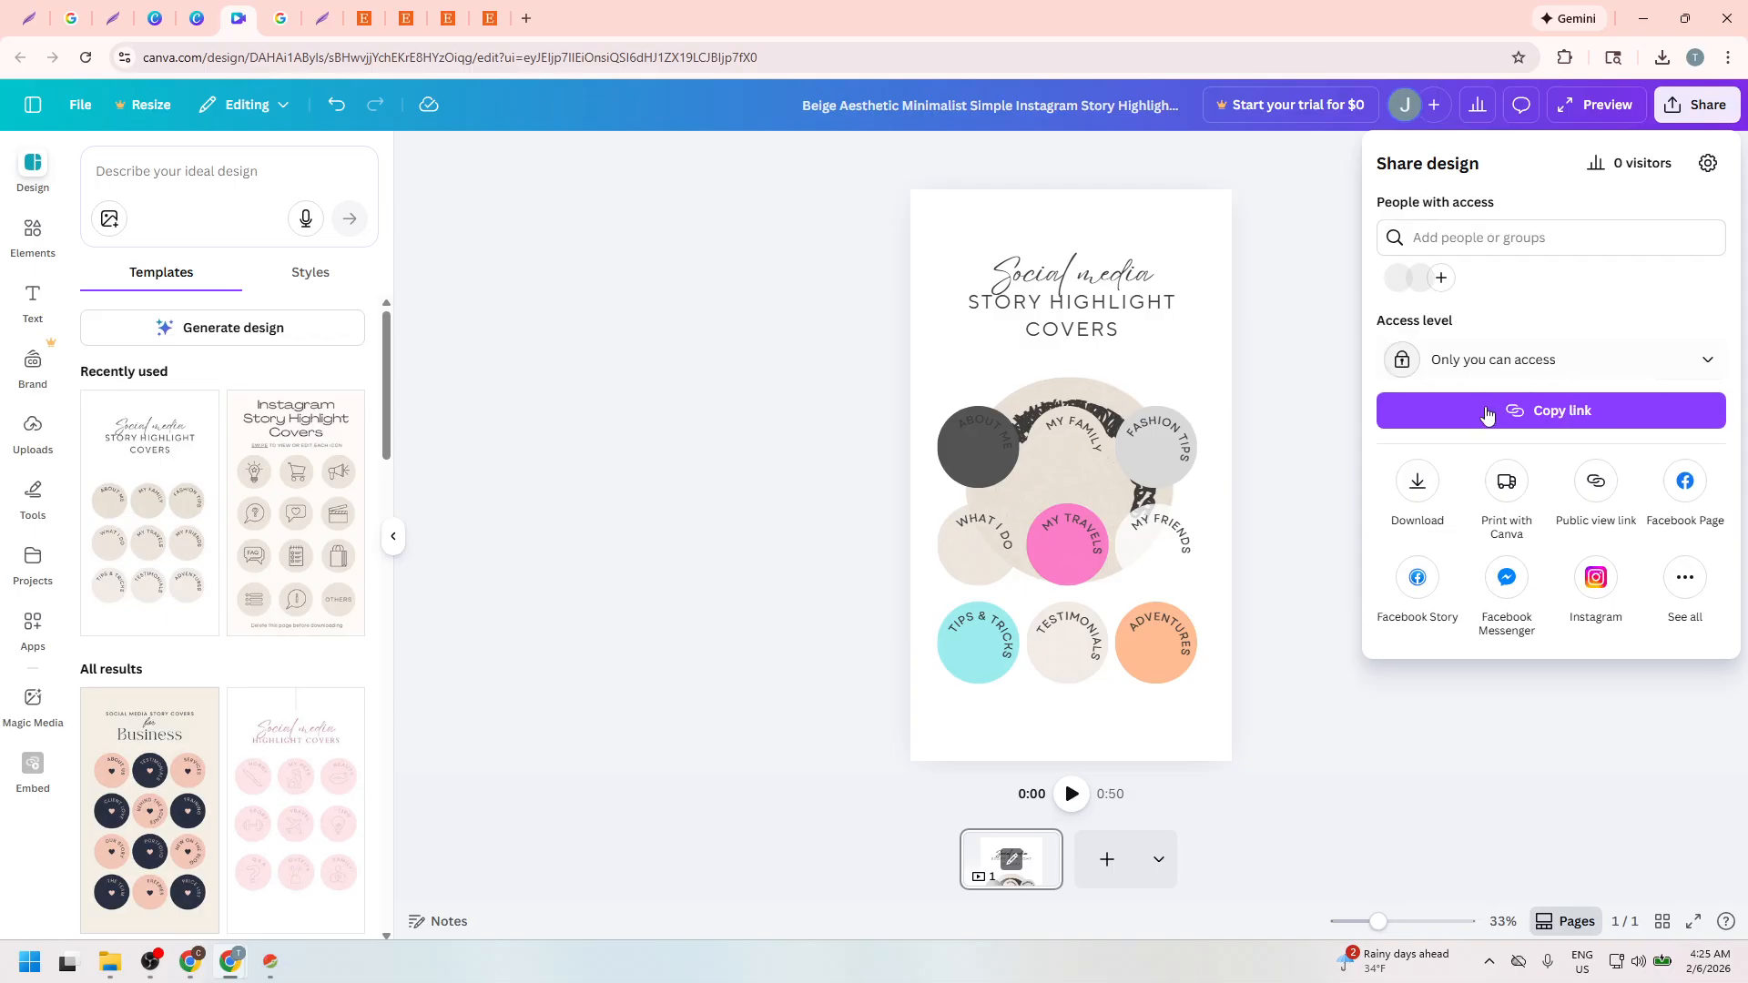
click(1422, 499)
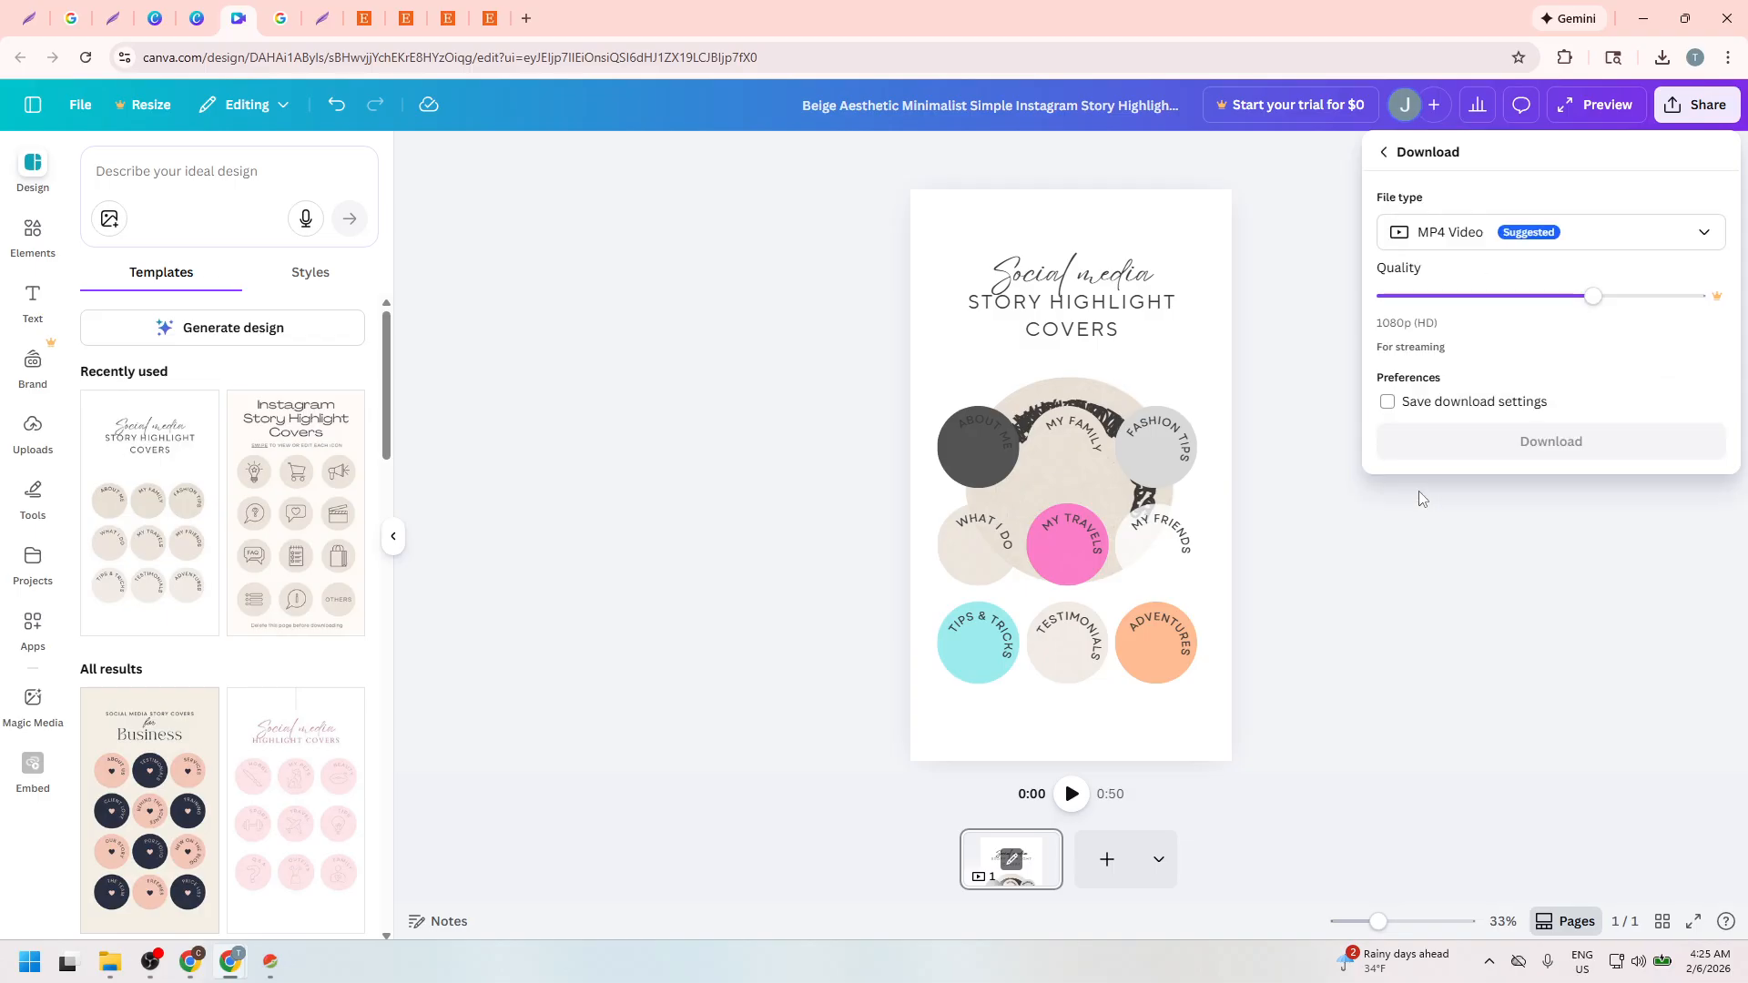
click(1606, 240)
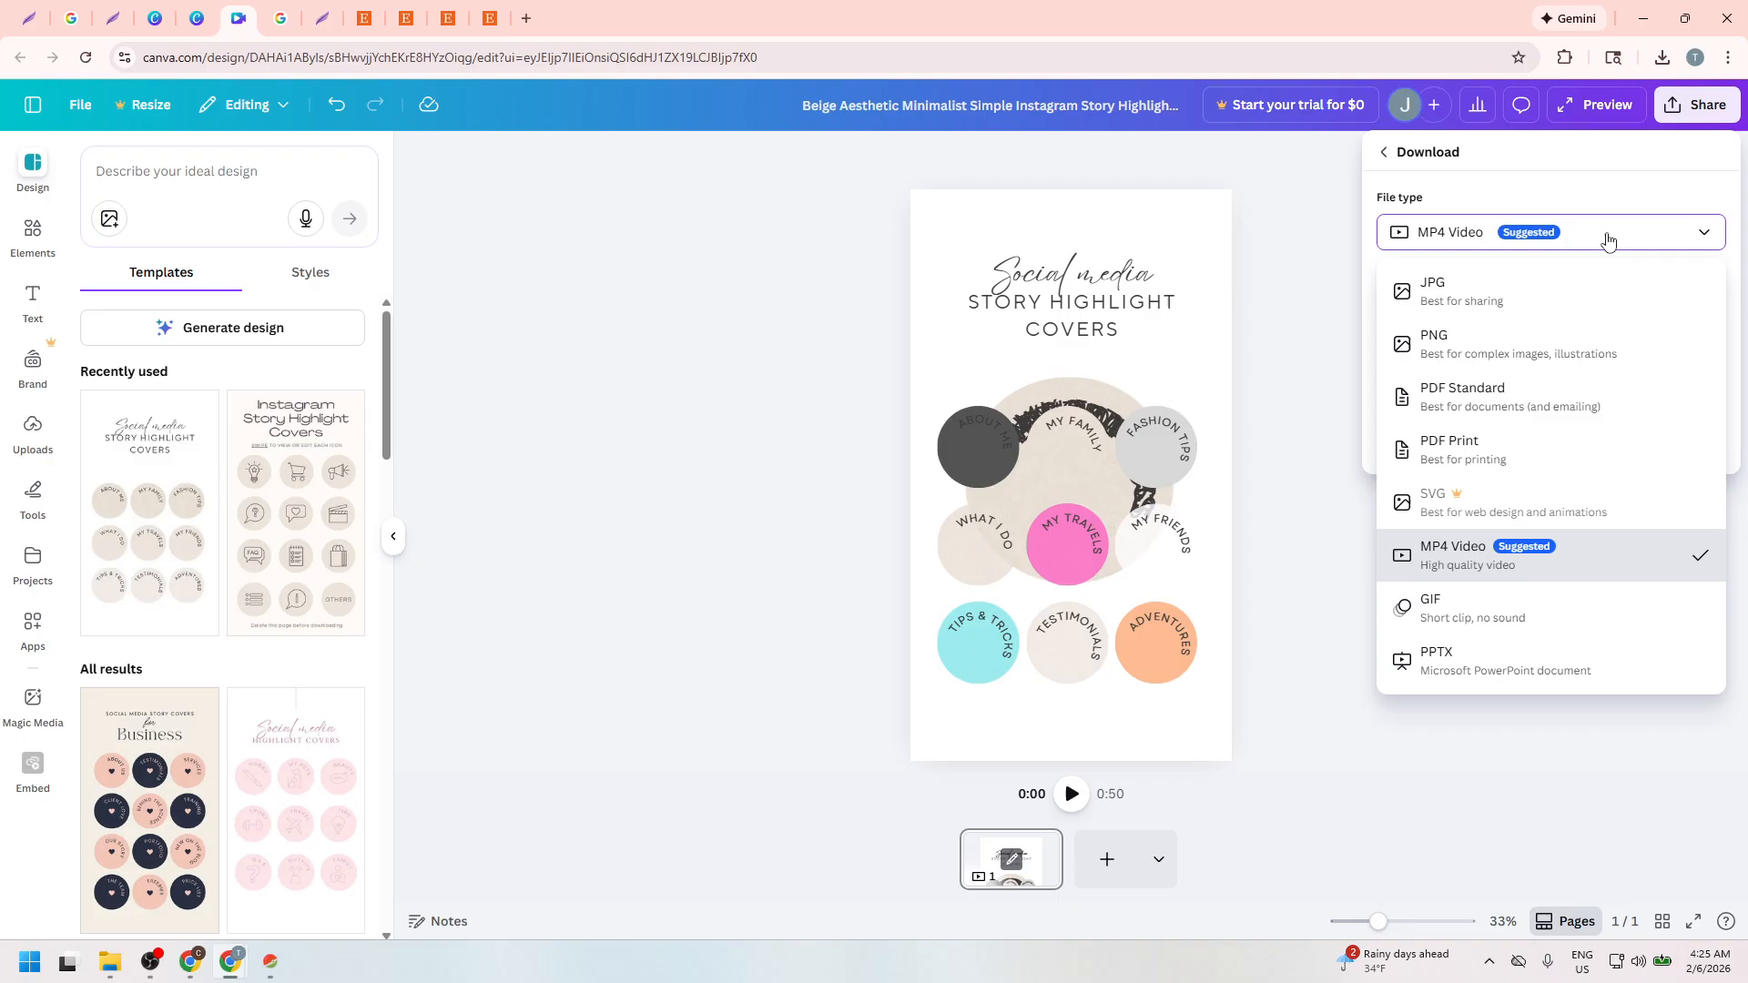
click(1598, 281)
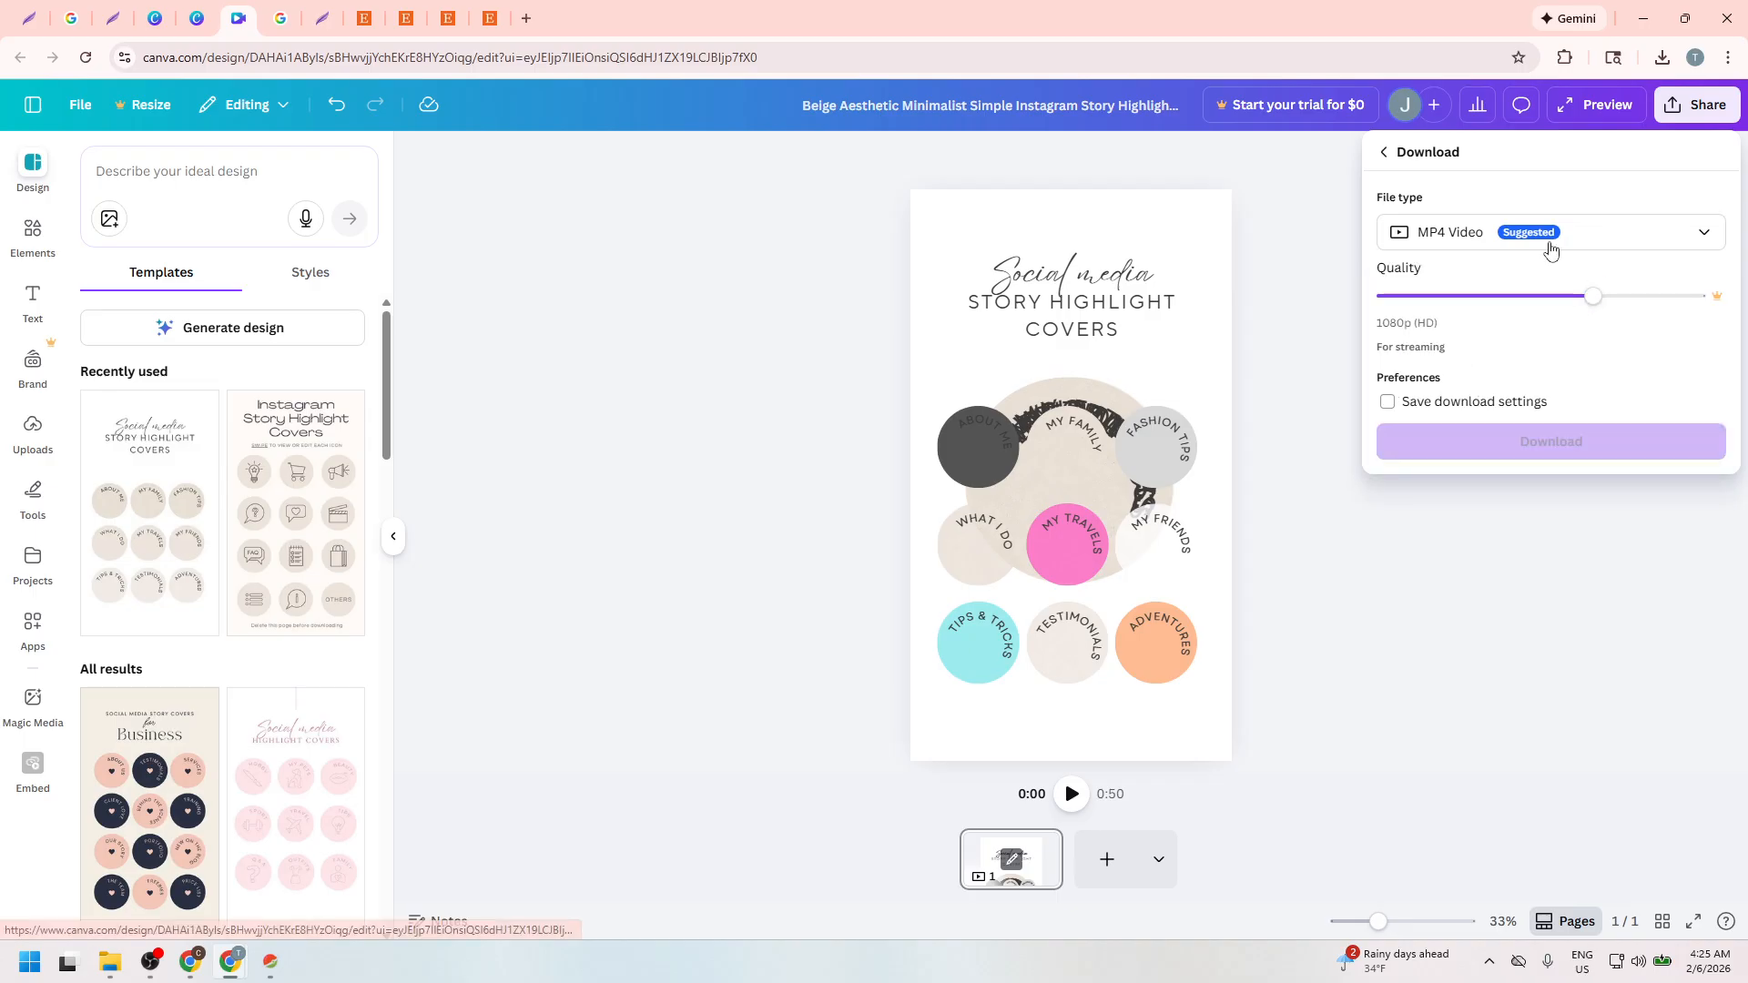
click(1540, 219)
click(1544, 239)
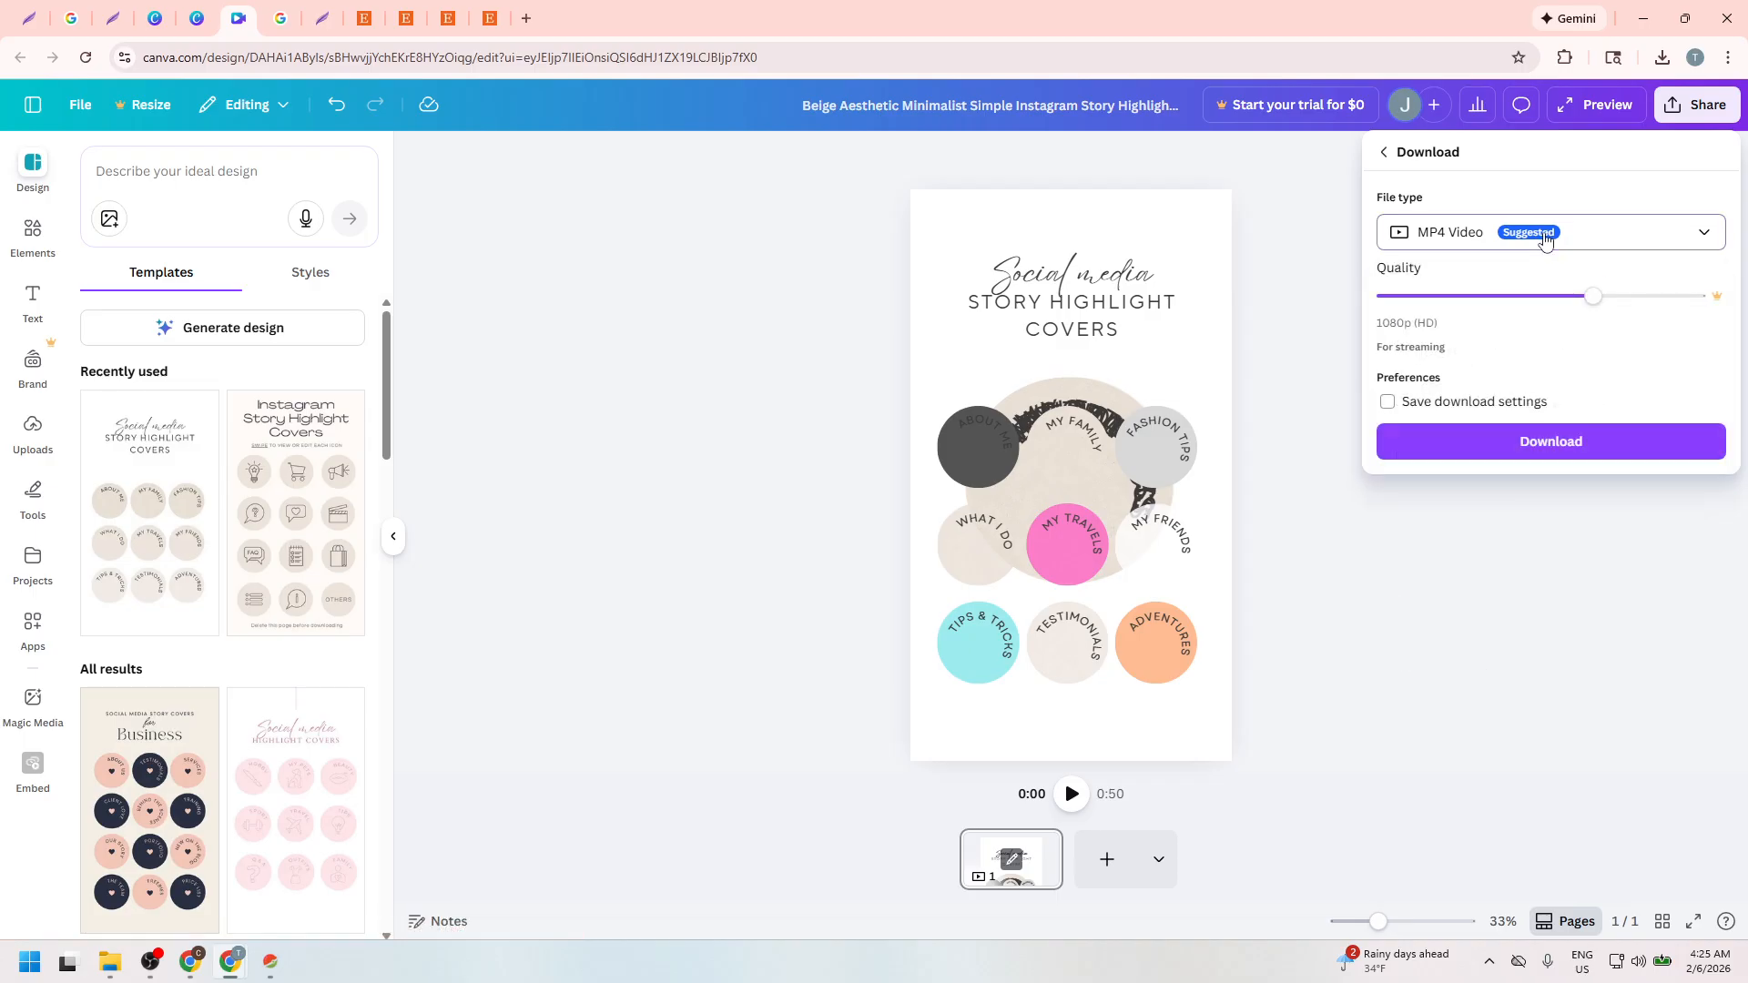
click(1544, 238)
click(1473, 346)
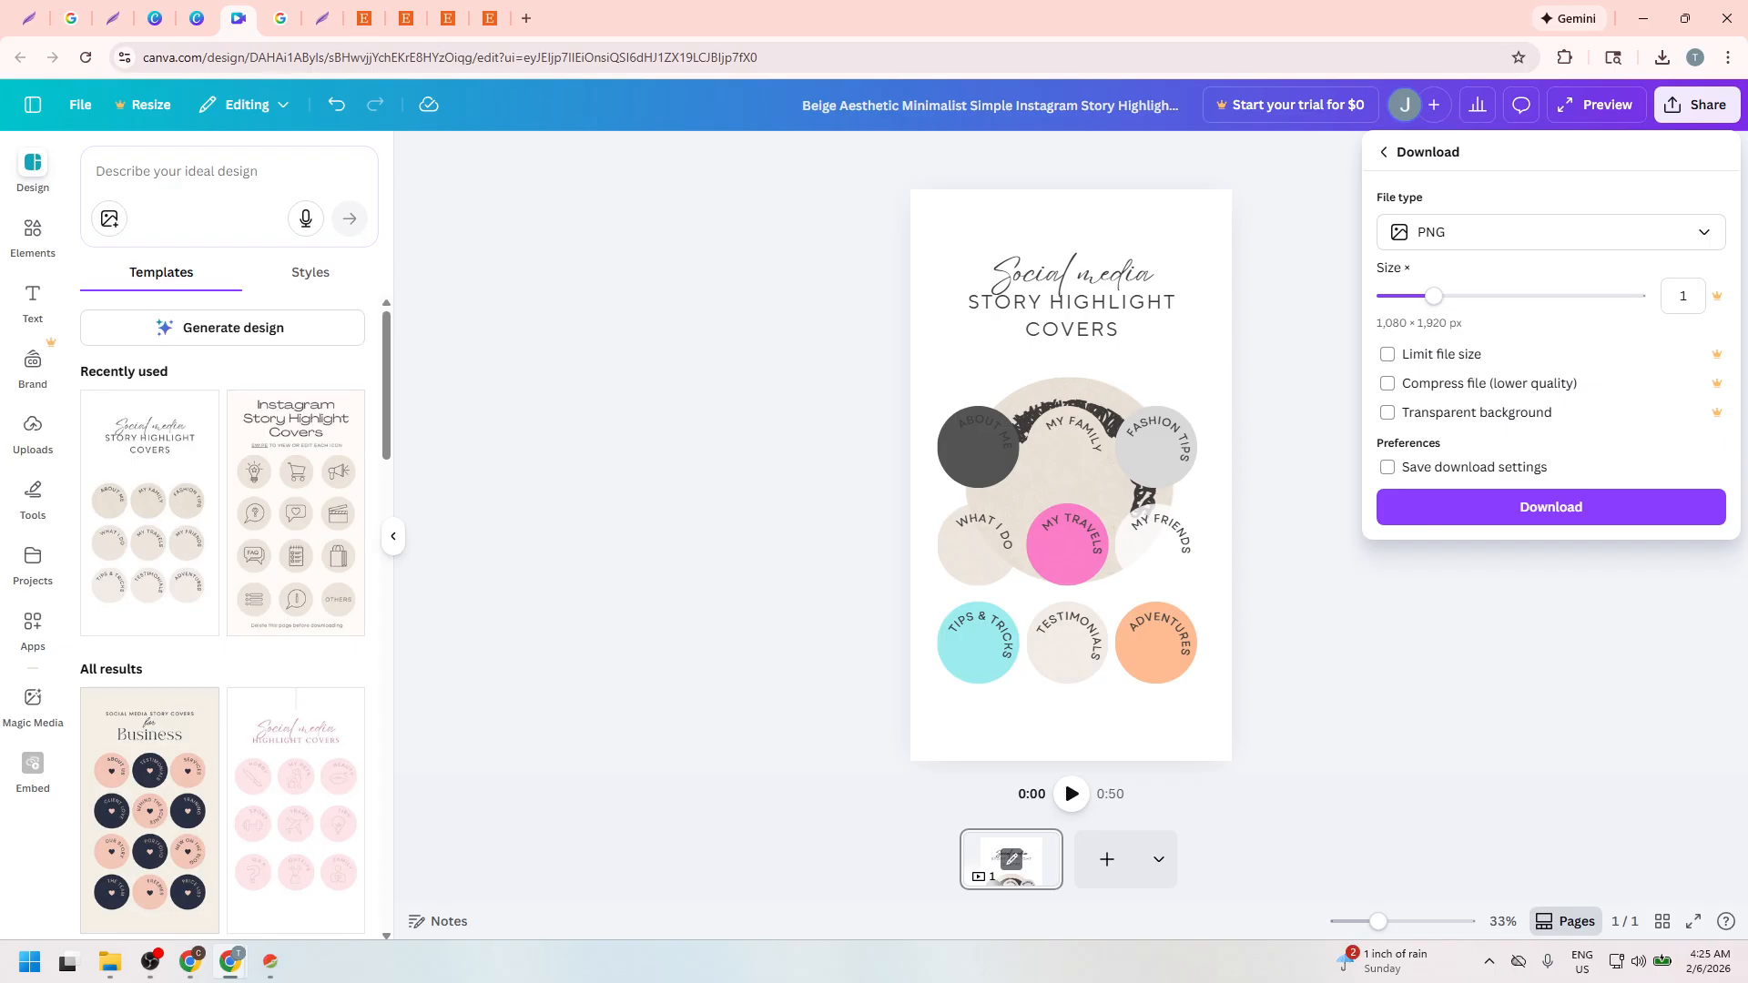
- Switch to Etsy and start a new shop listing in the Social Media Templates category
key(ctrl+Tab)
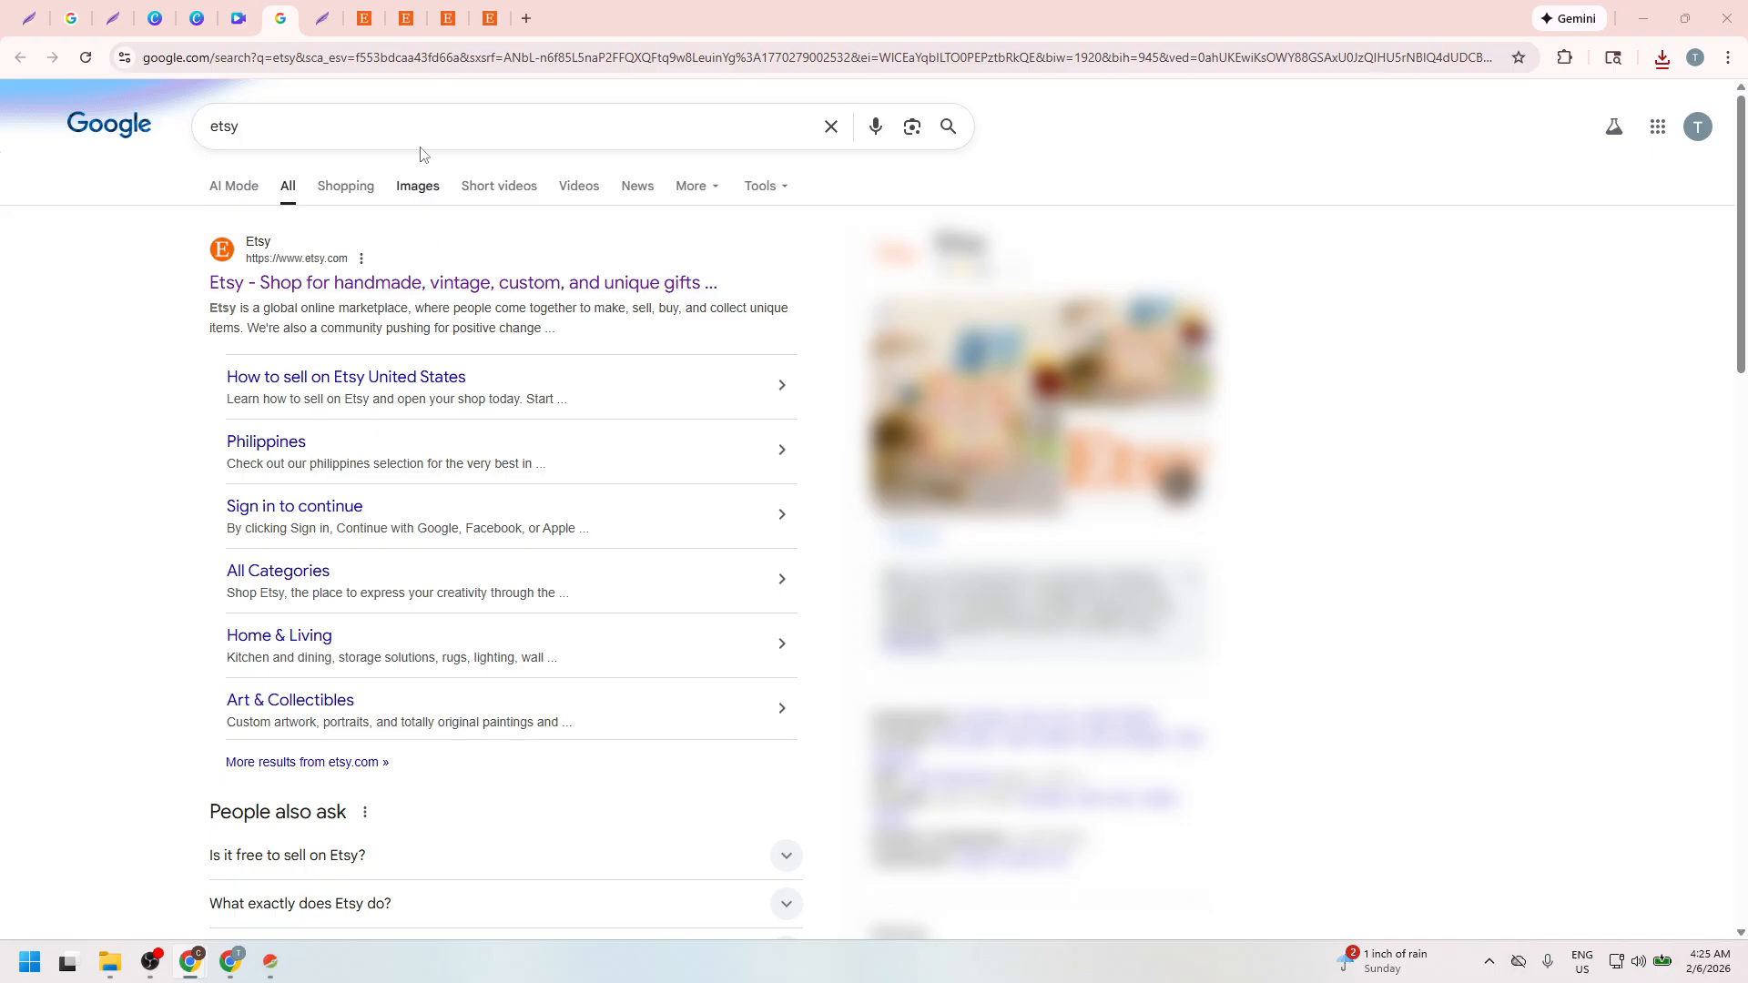
click(362, 22)
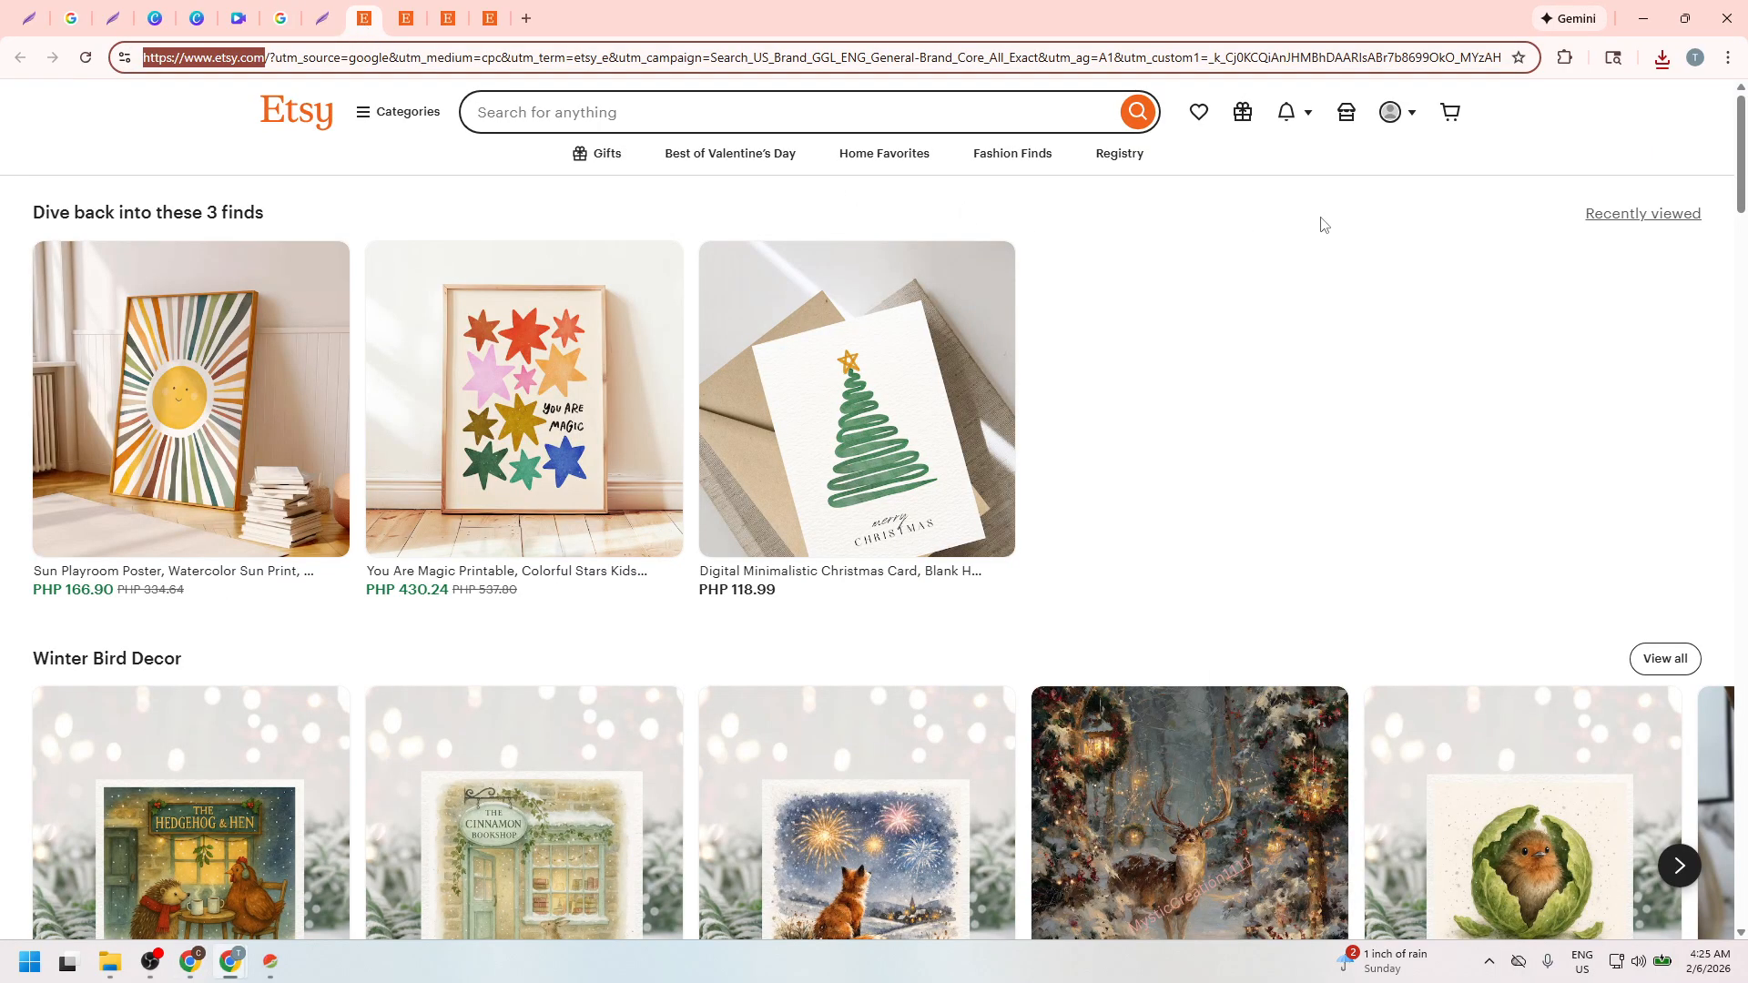
click(1387, 113)
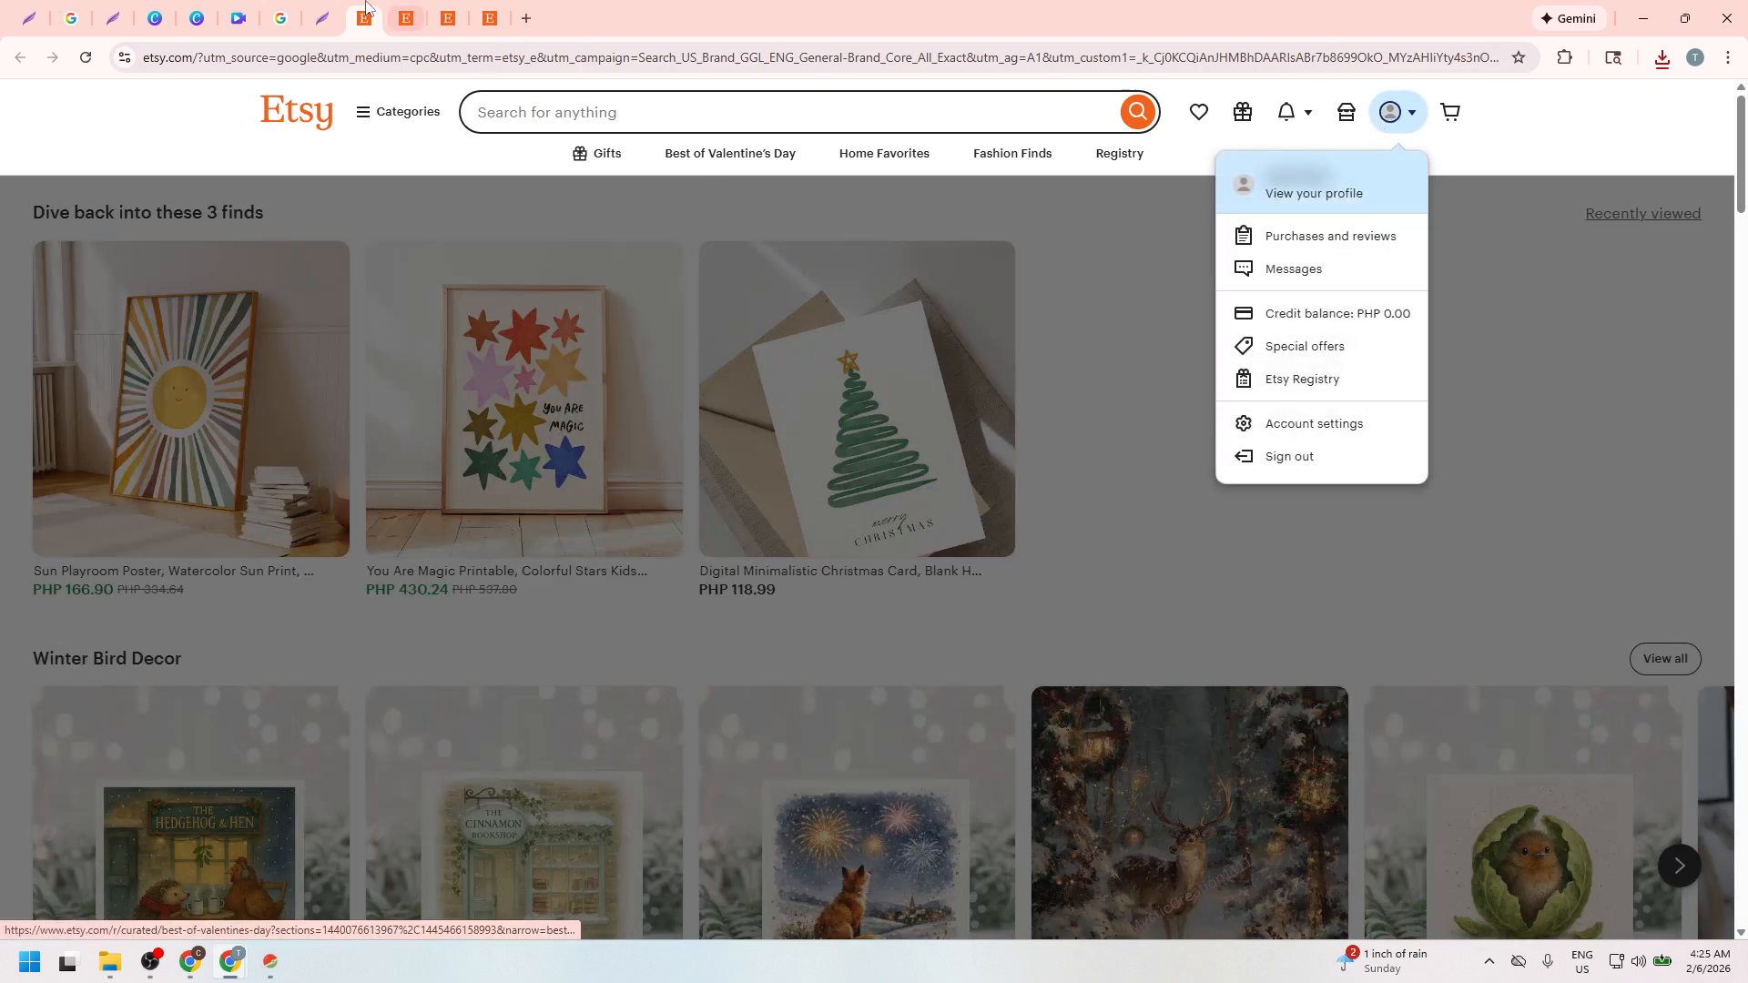
click(406, 18)
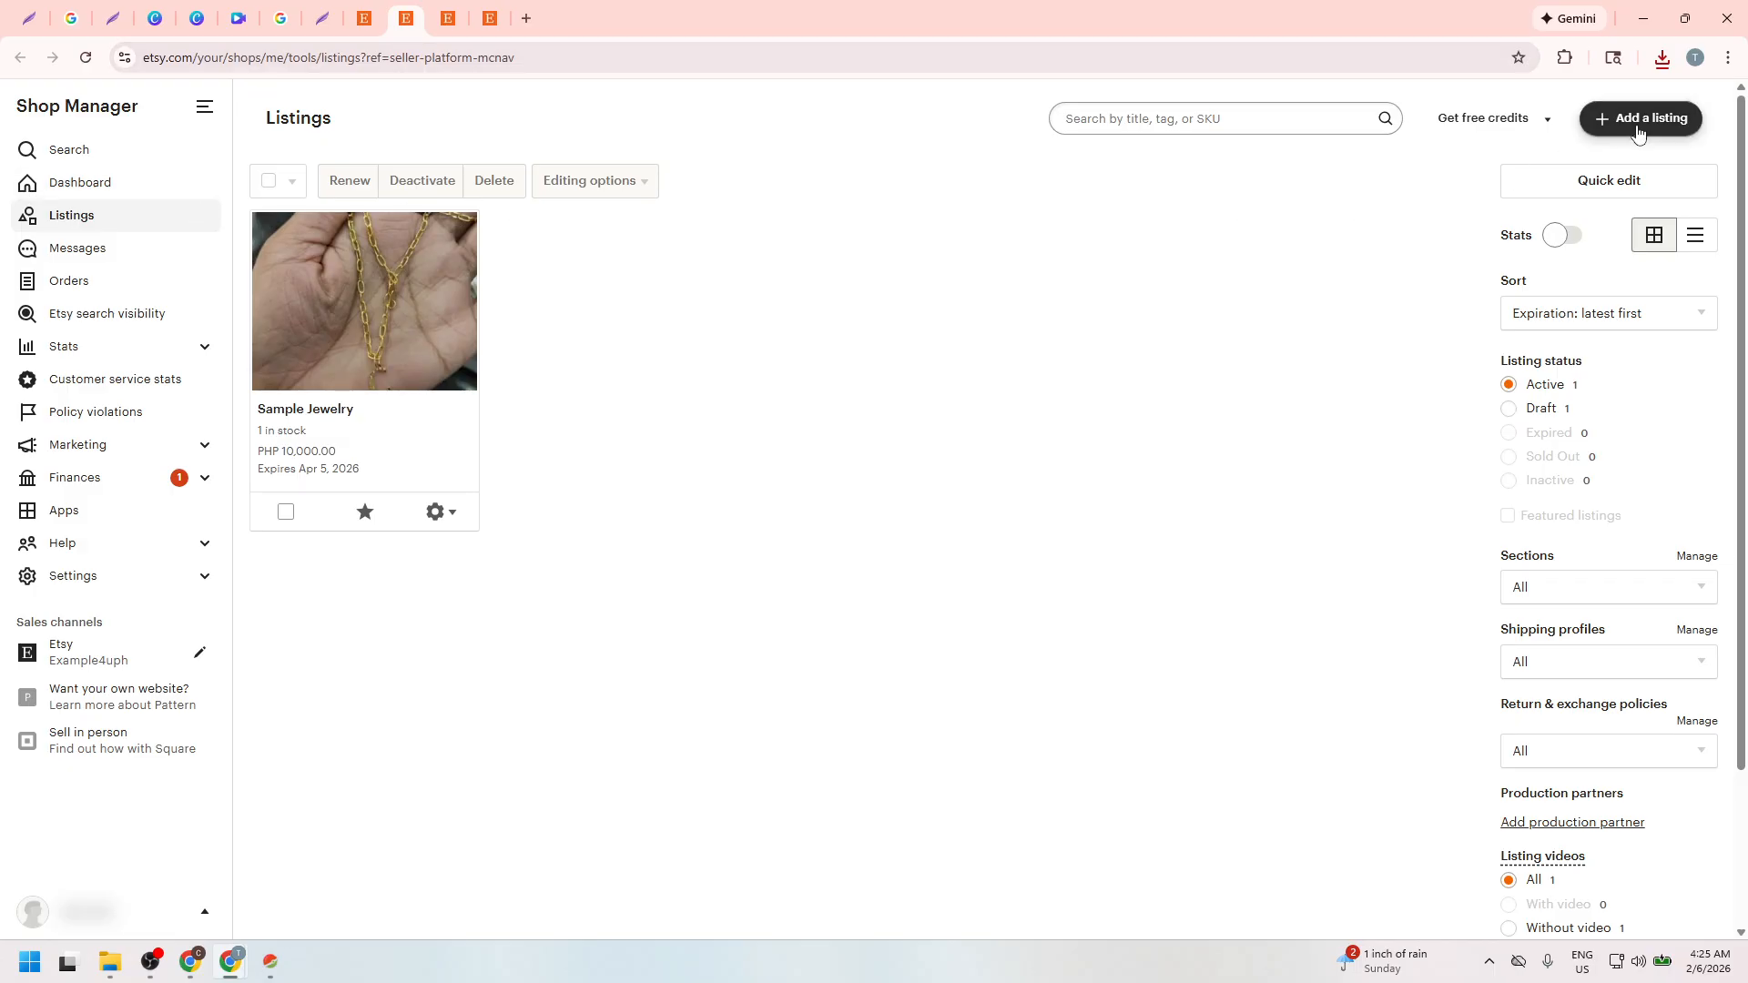
click(436, 27)
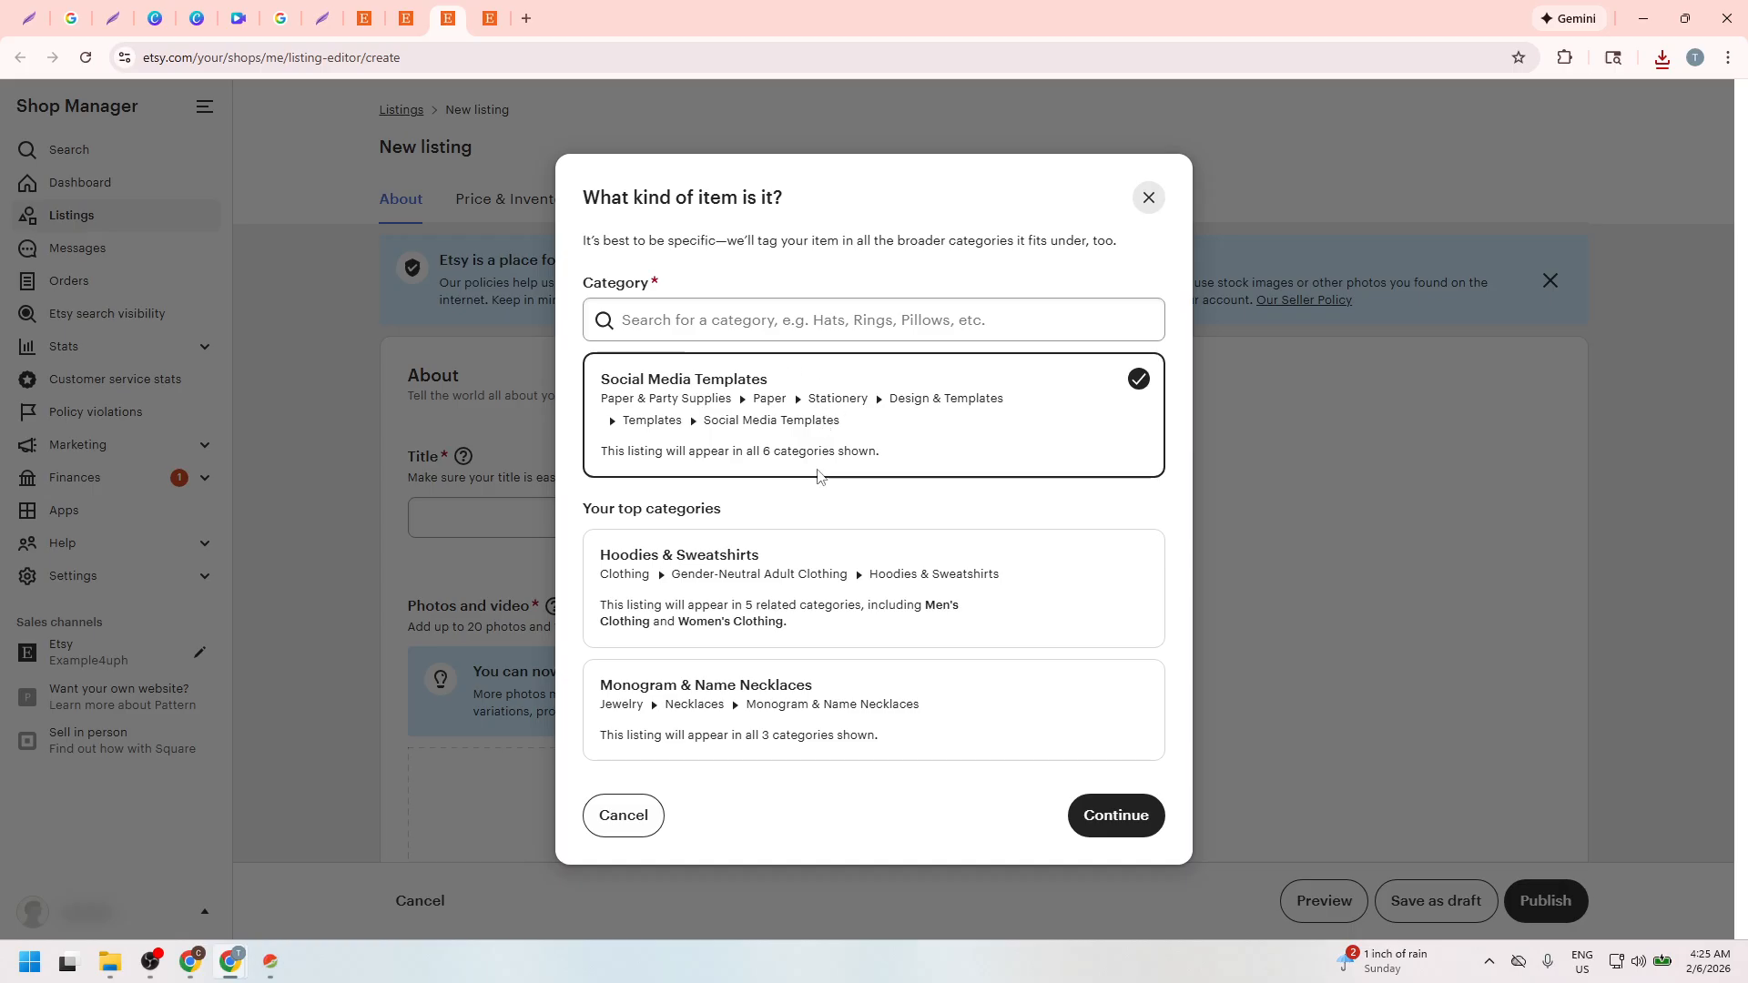
click(1089, 821)
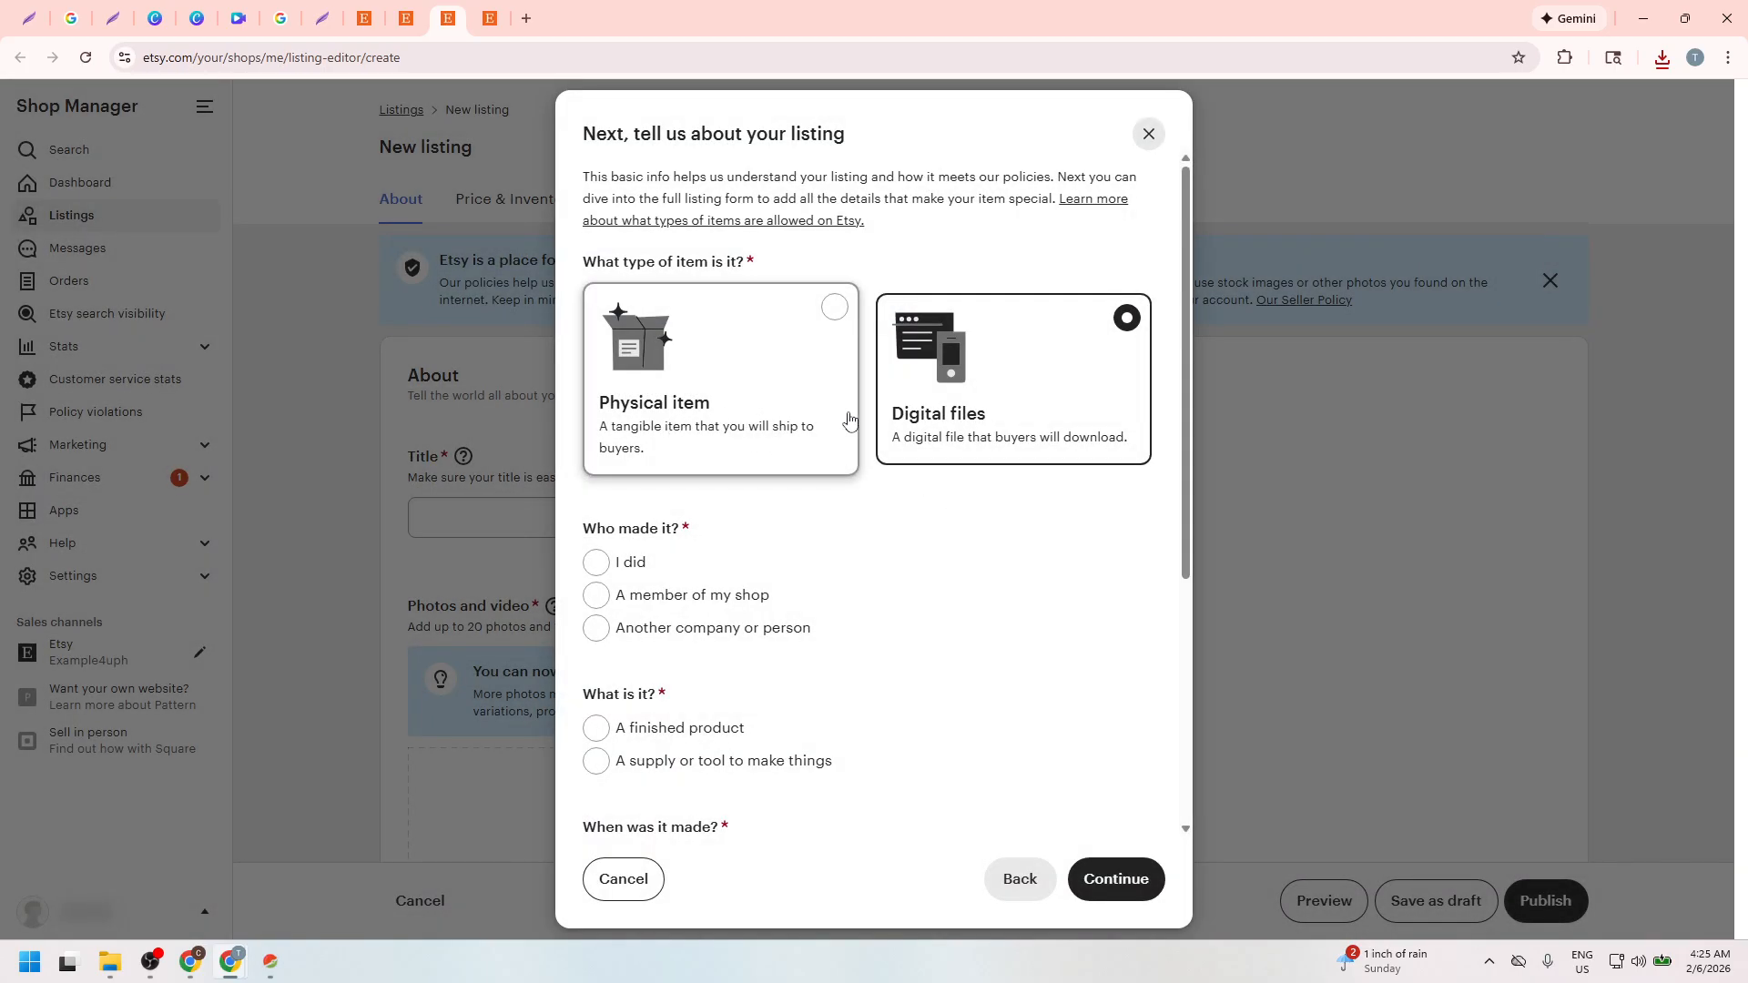
- Describe the digital listing as made by "I did", a finished product, made 2020 - 2026 and "Created by me", and continue to the listing form
click(630, 563)
scroll(663, 692, down, 1)
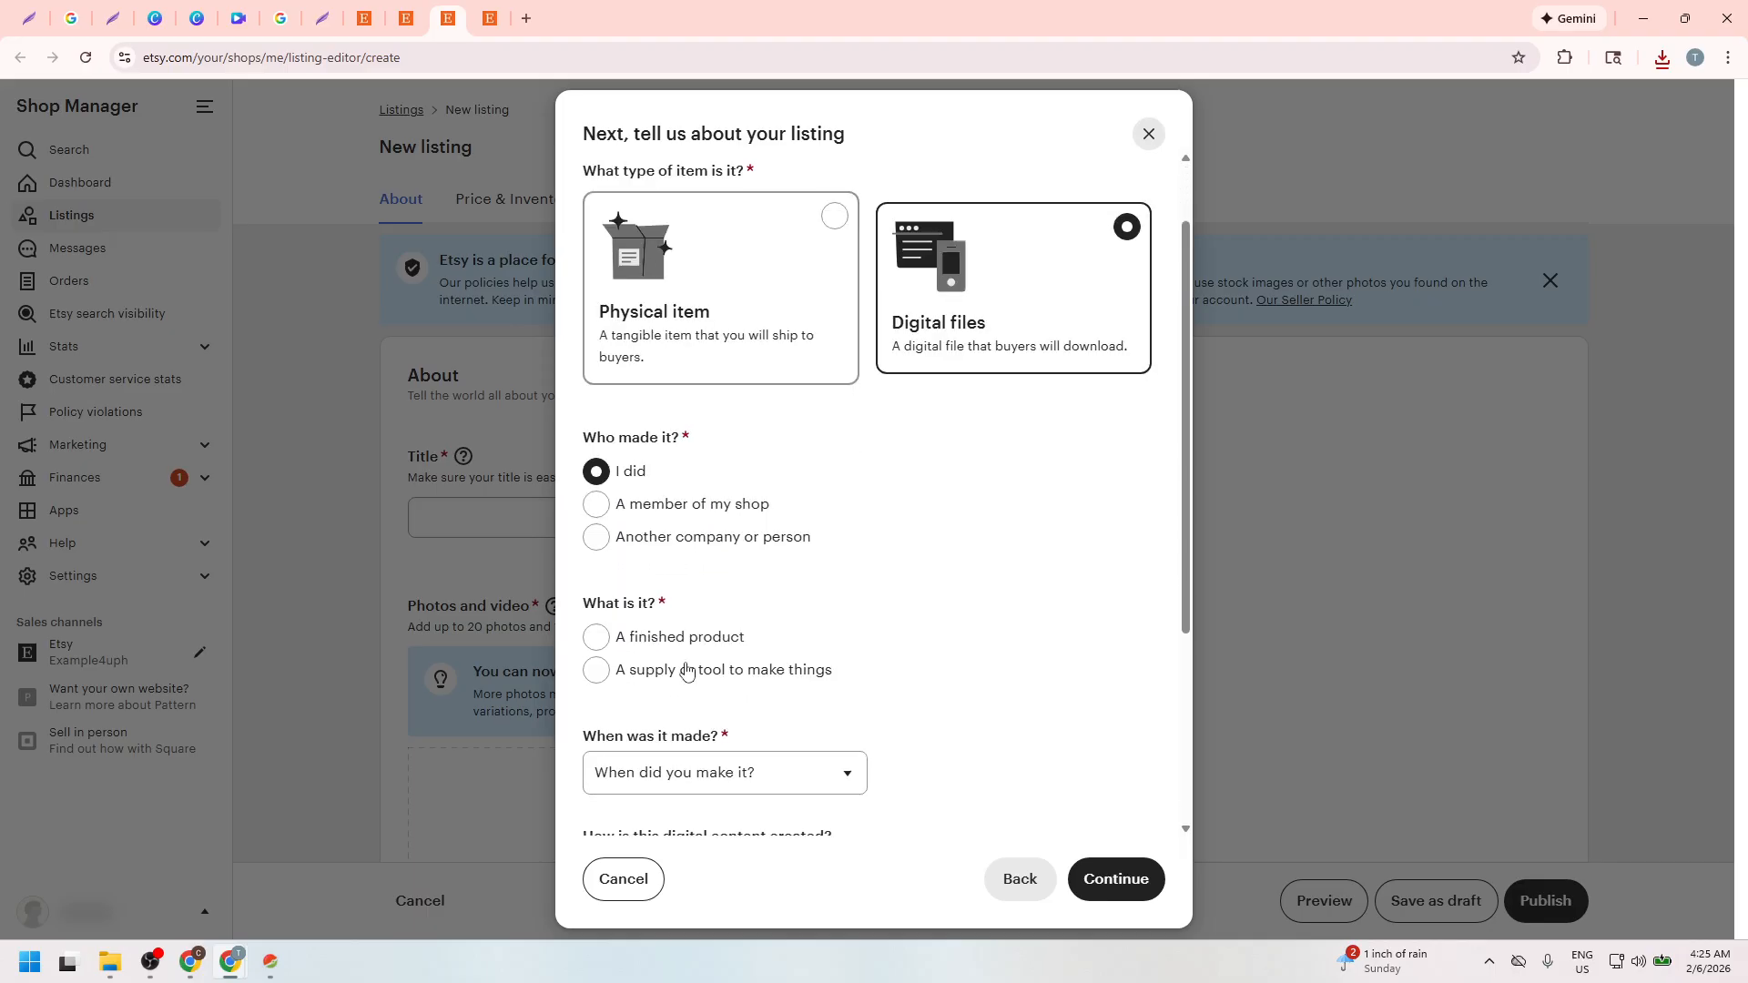
click(689, 639)
scroll(691, 650, down, 1)
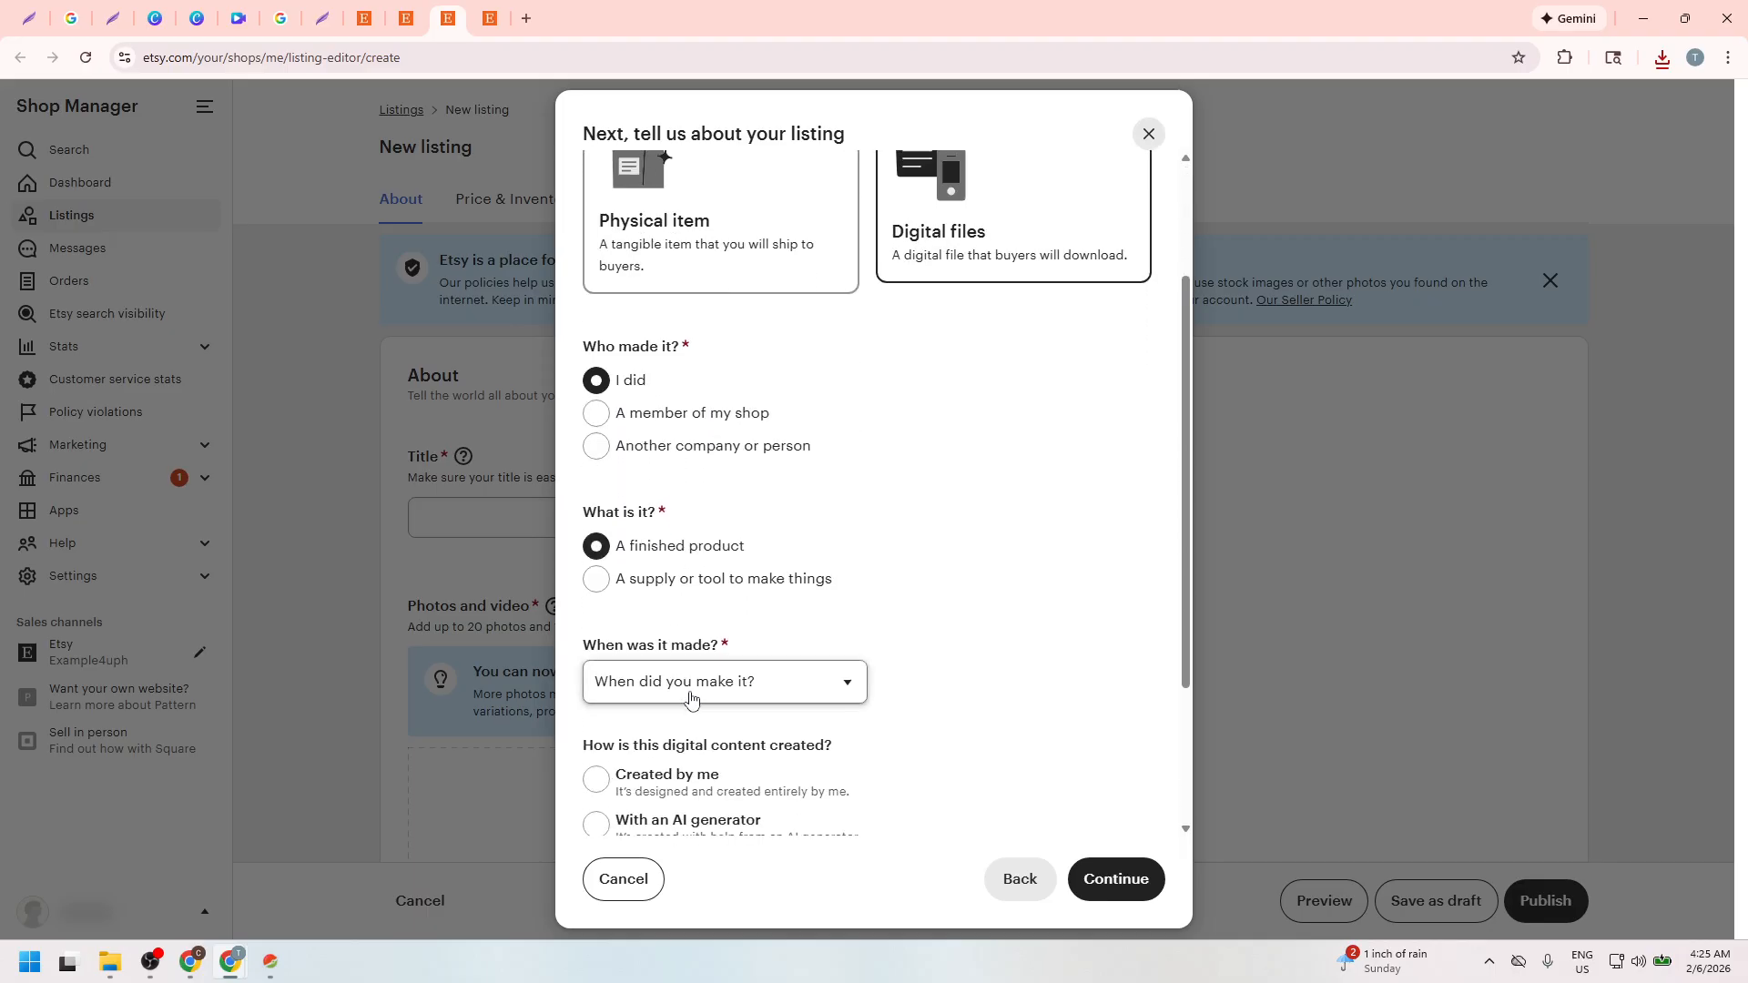
click(701, 681)
click(715, 273)
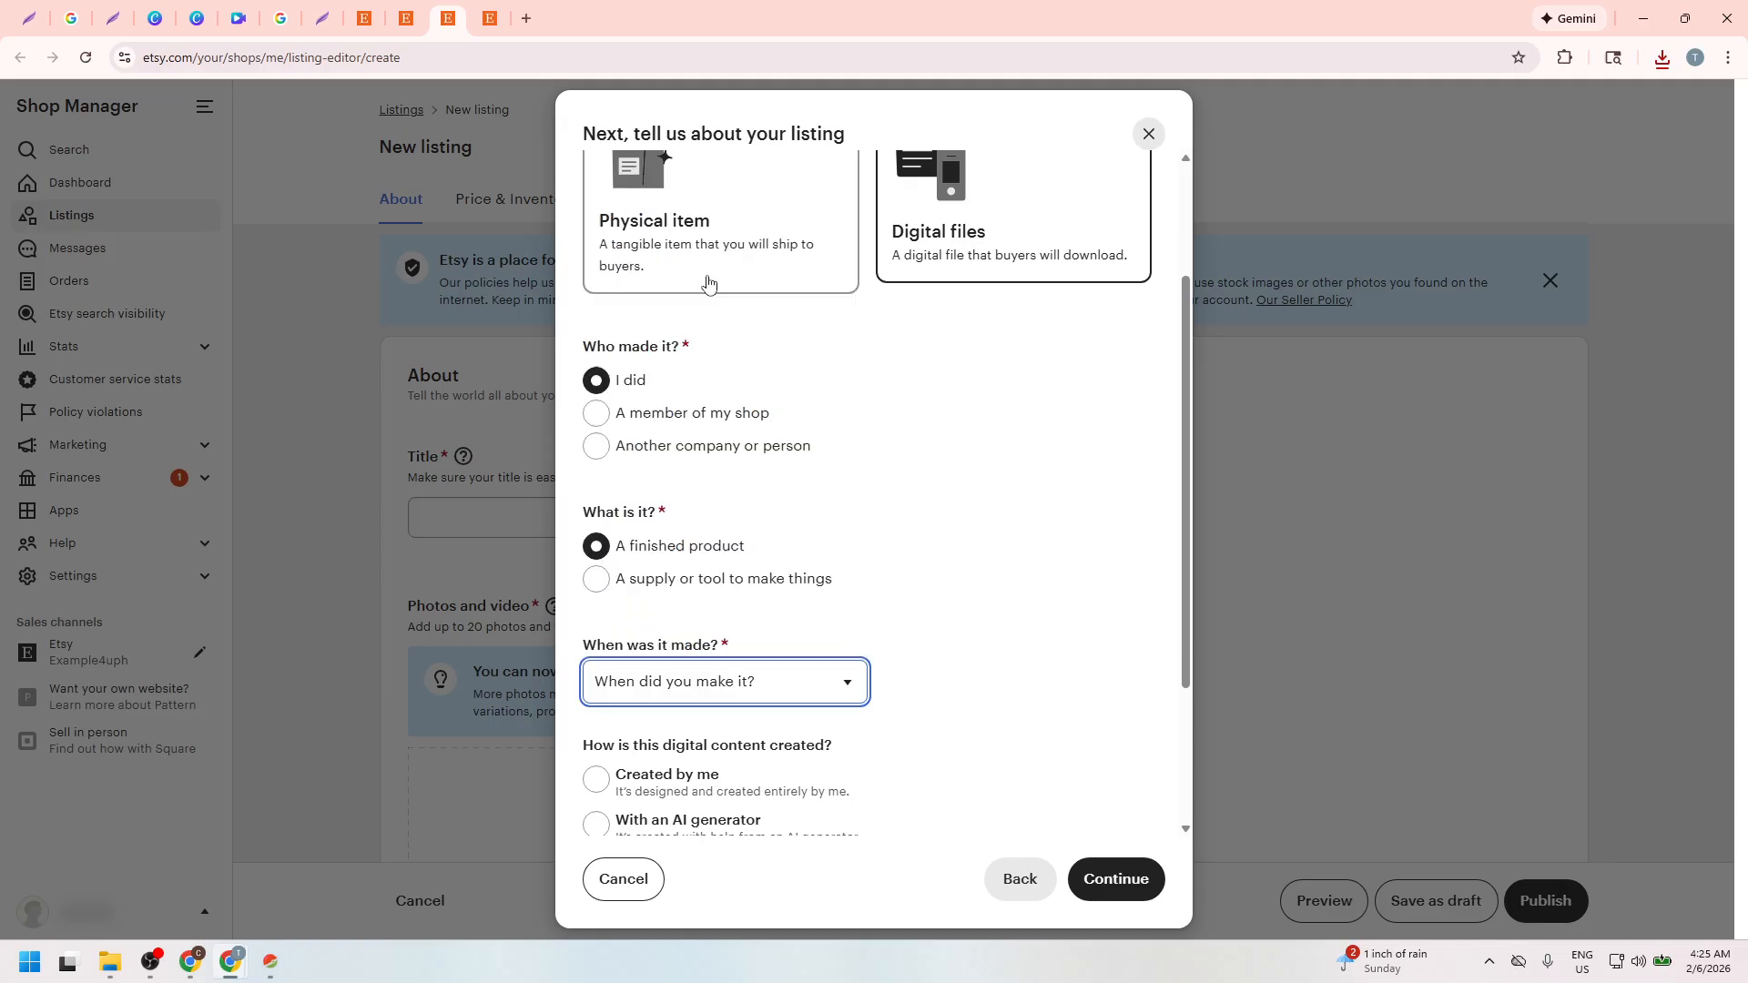
scroll(735, 572, down, 2)
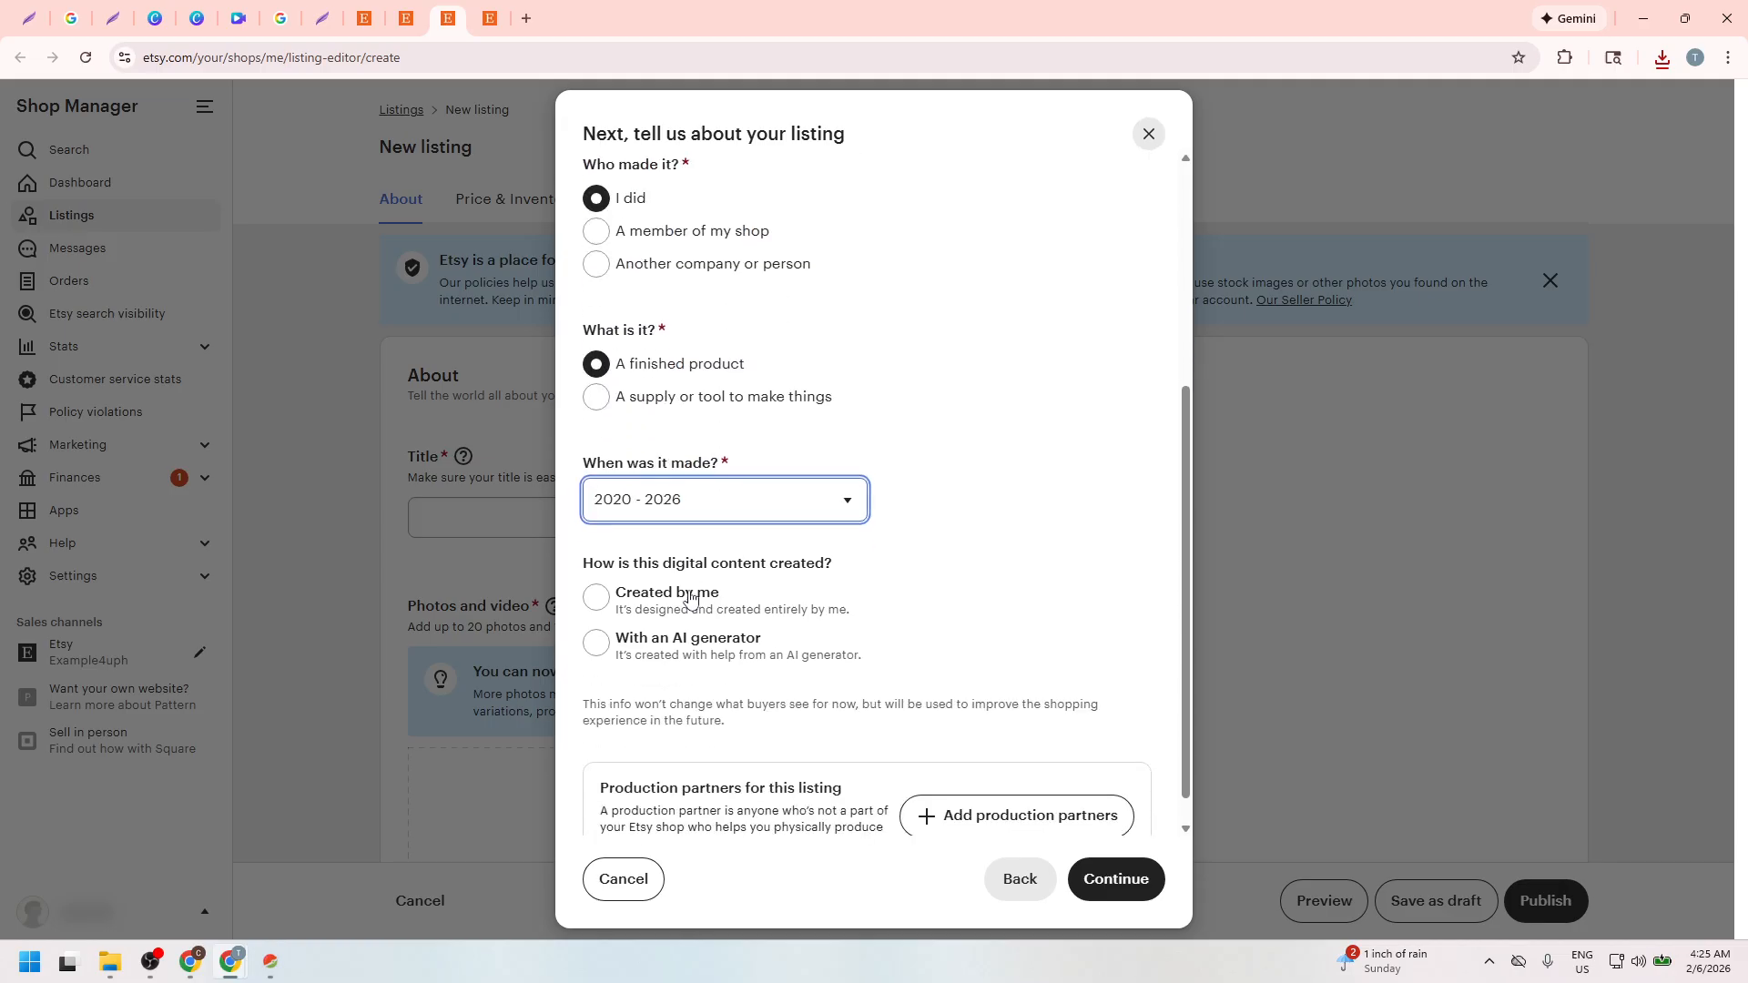
click(705, 591)
scroll(1001, 746, down, 1)
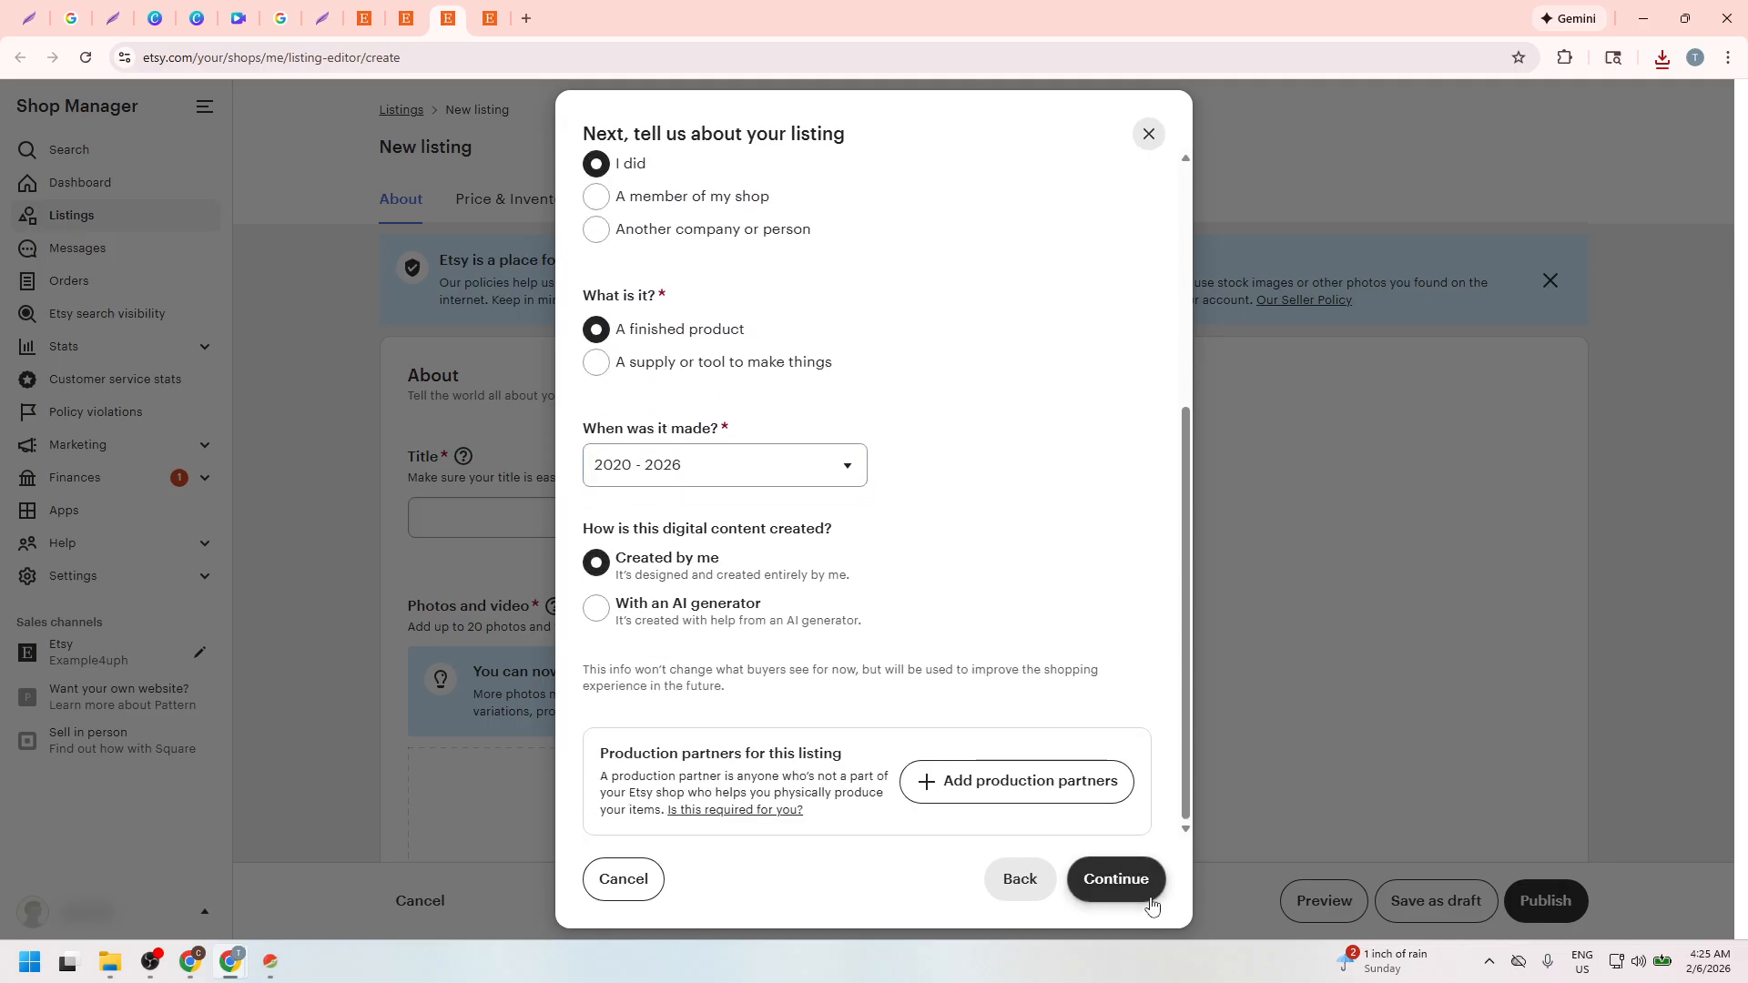
click(488, 18)
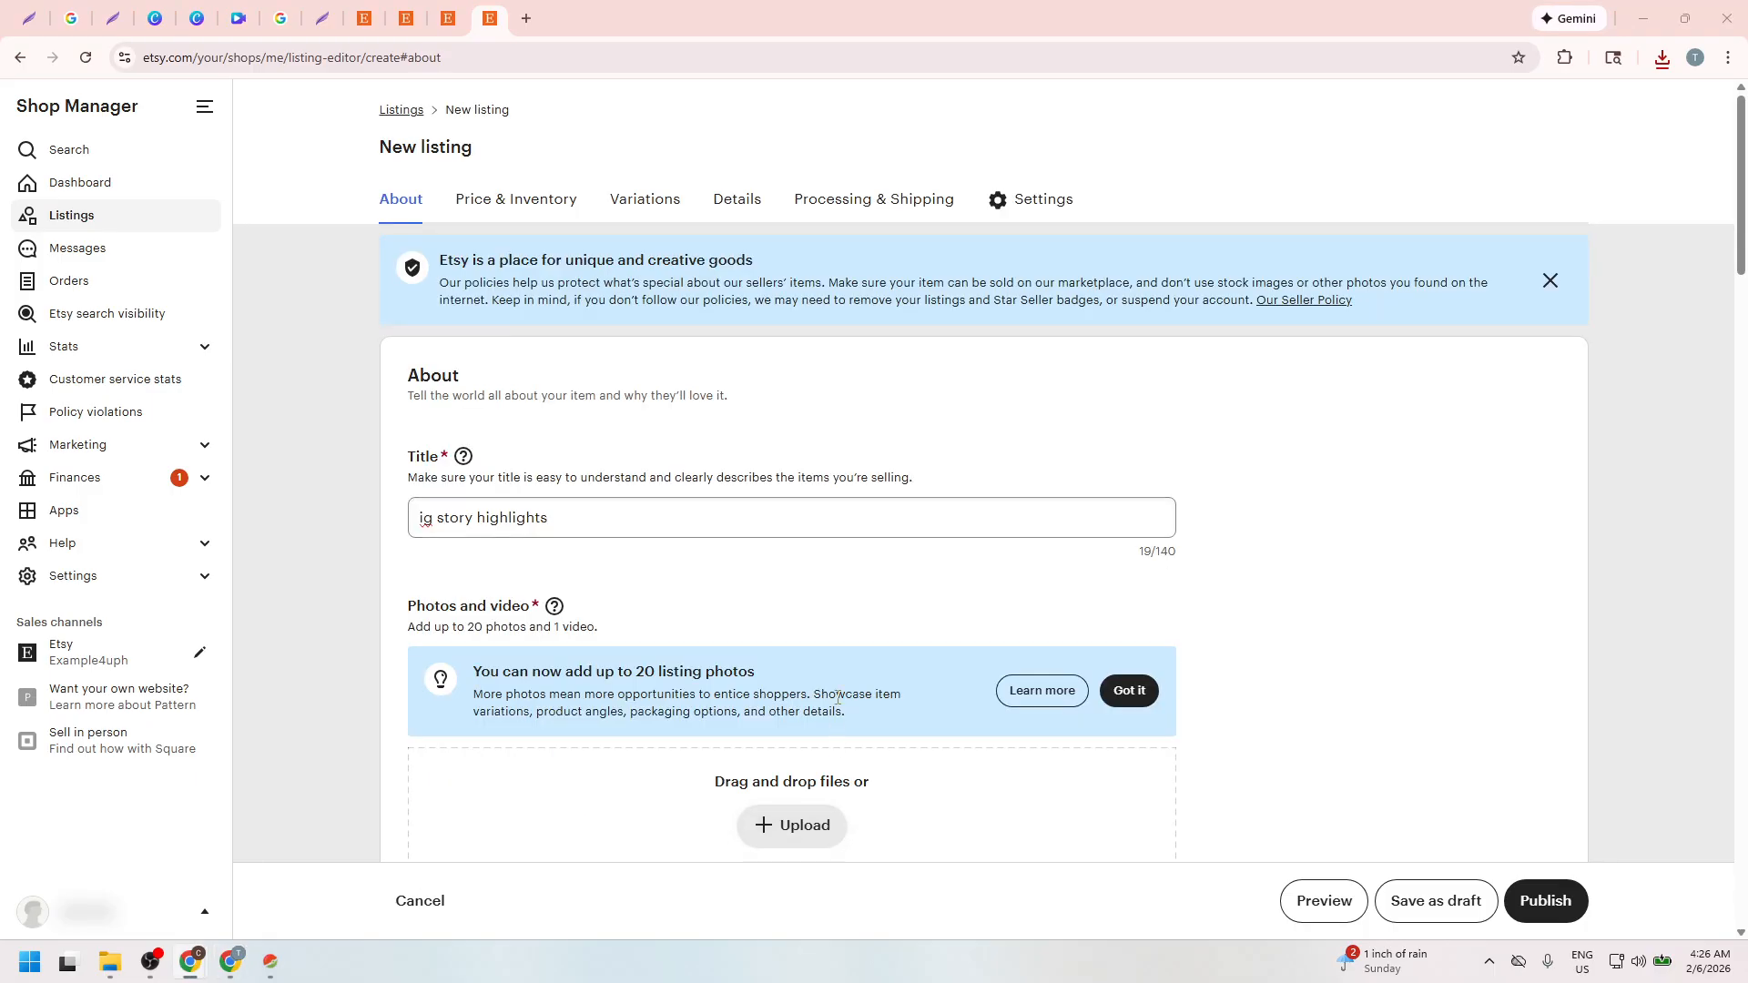
- Examine the new listing form from the title, photos and digital files through price, tags and materials to the renewal options
scroll(843, 685, down, 1)
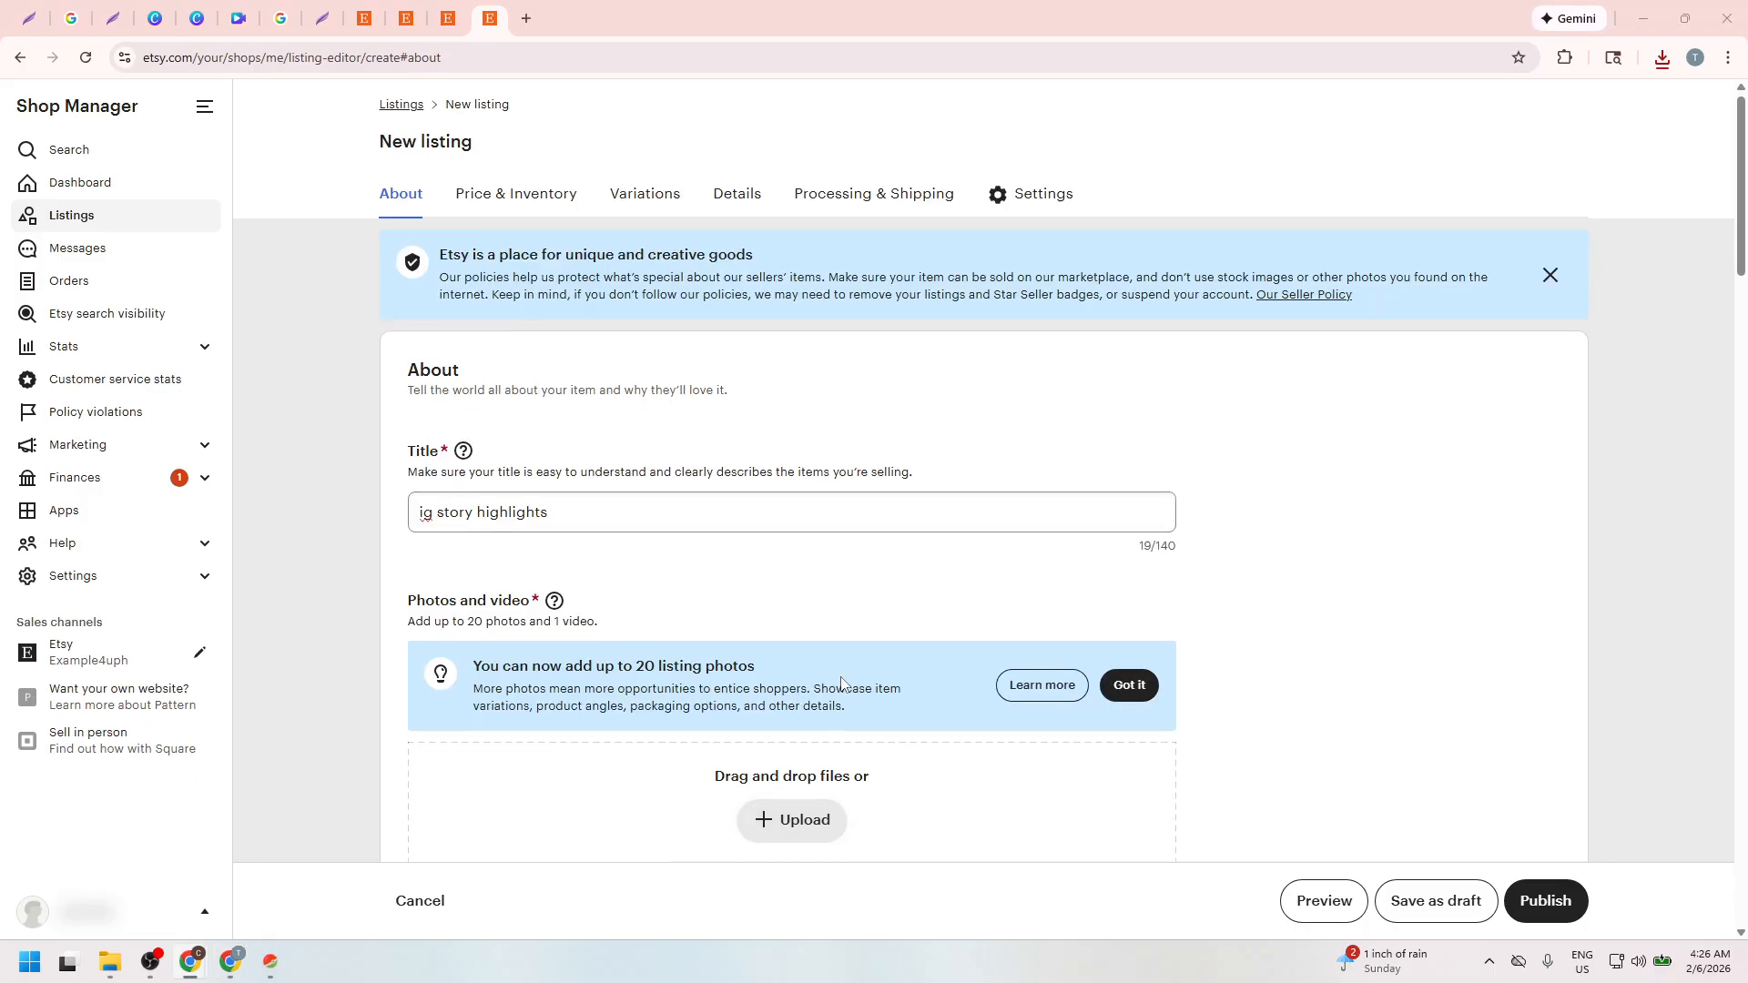
scroll(841, 685, down, 3)
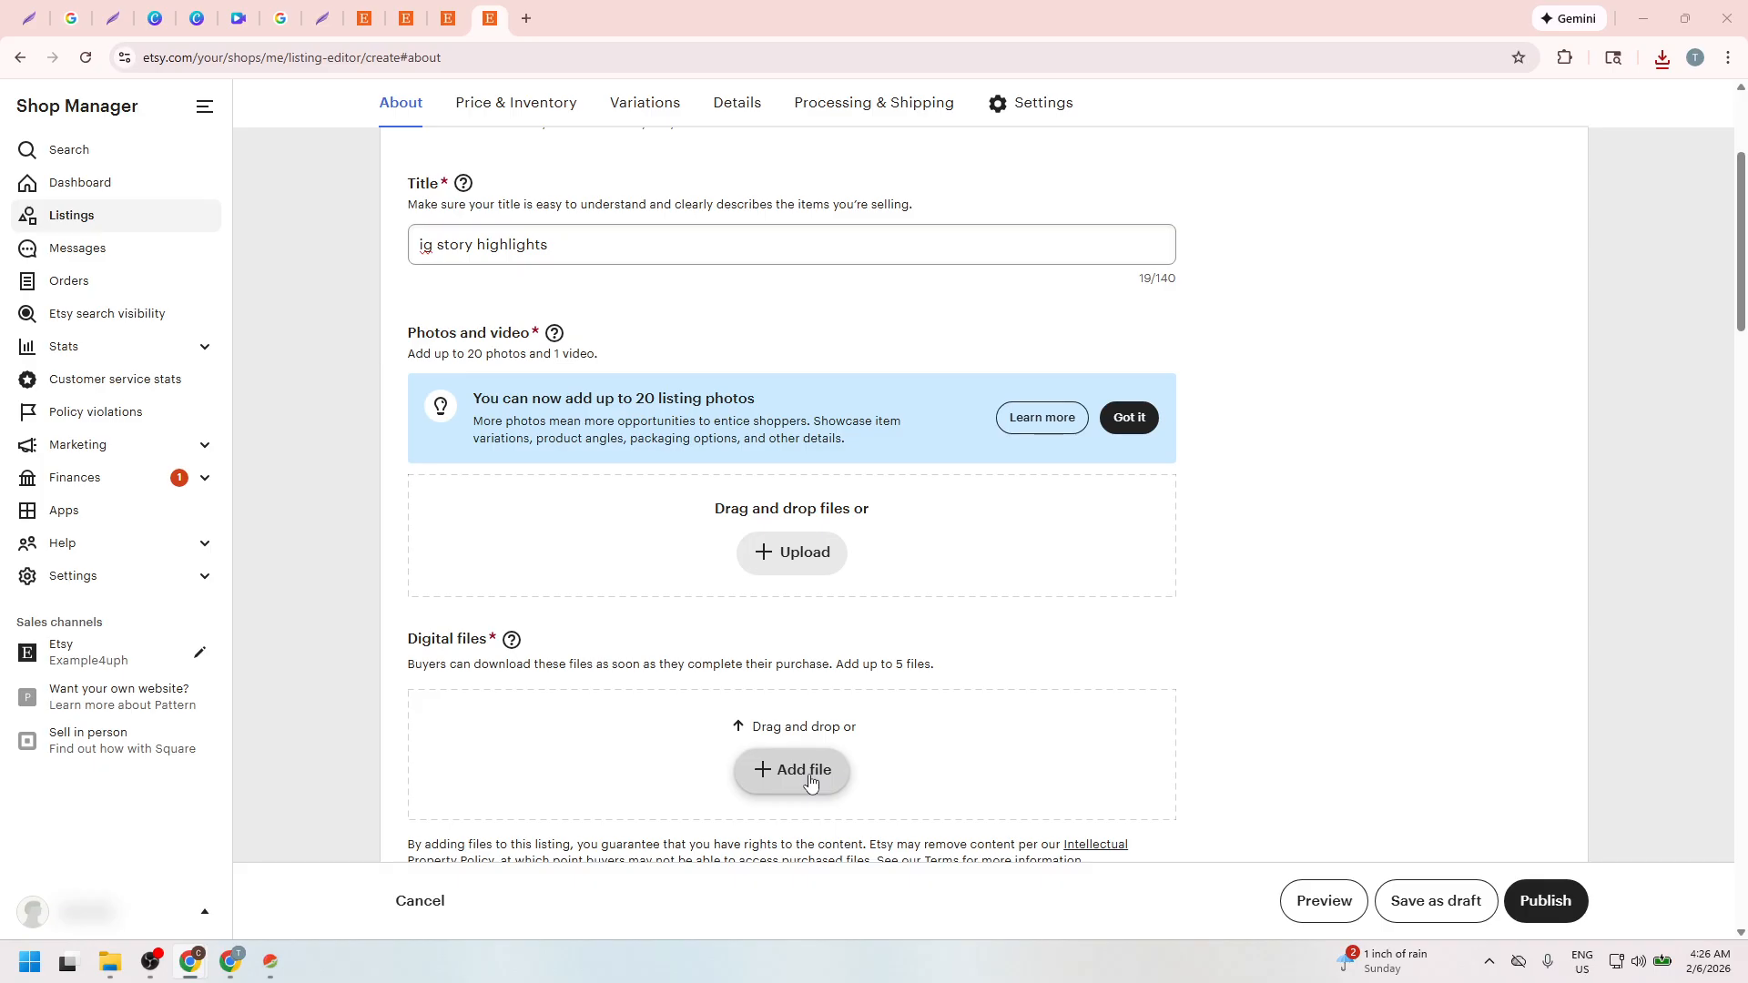
scroll(807, 780, down, 3)
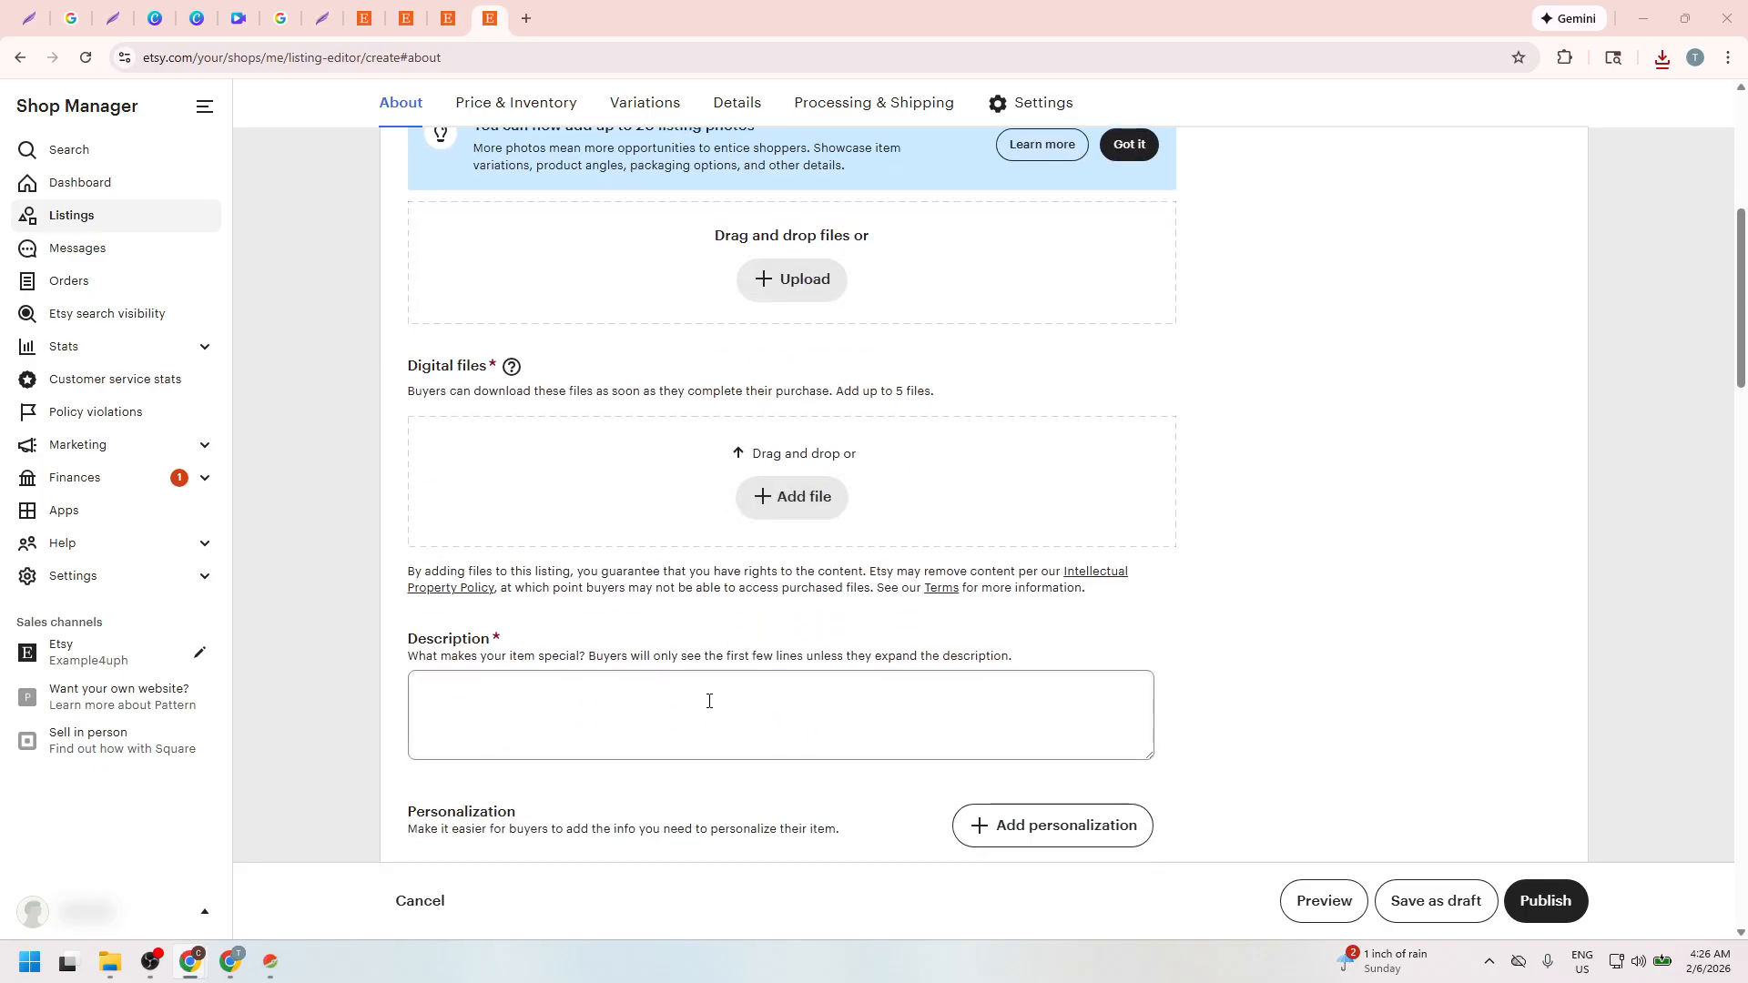
scroll(815, 698, down, 2)
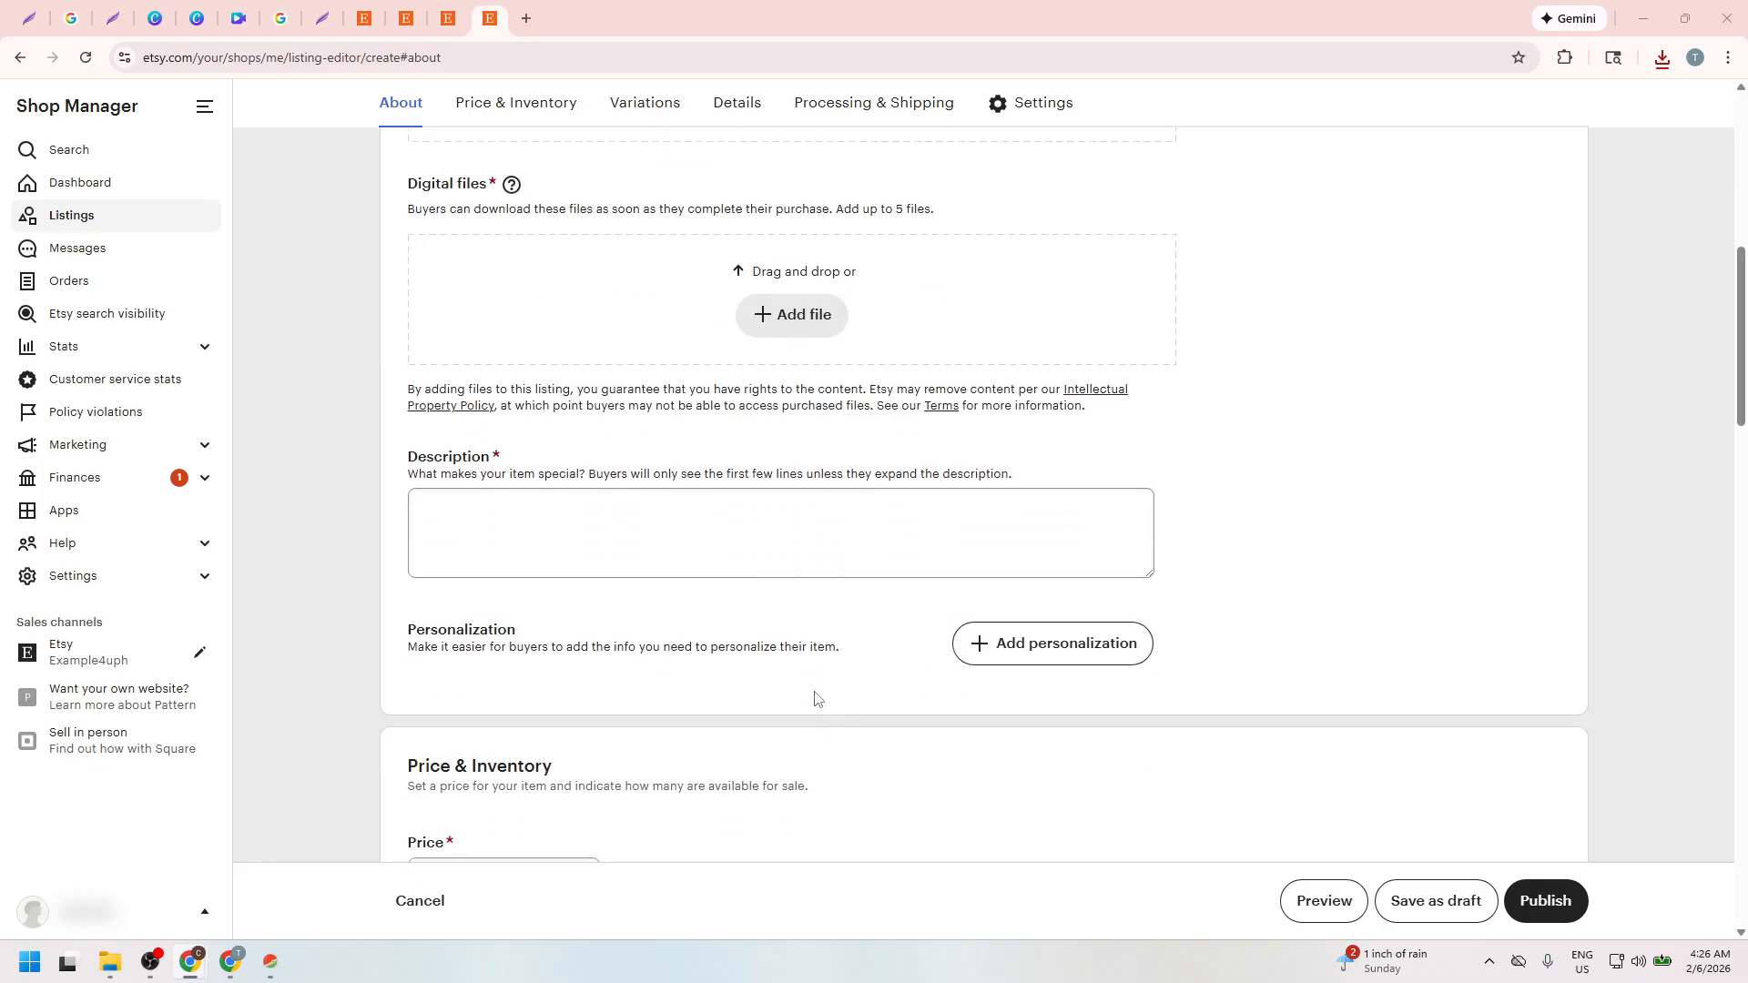
scroll(800, 684, down, 3)
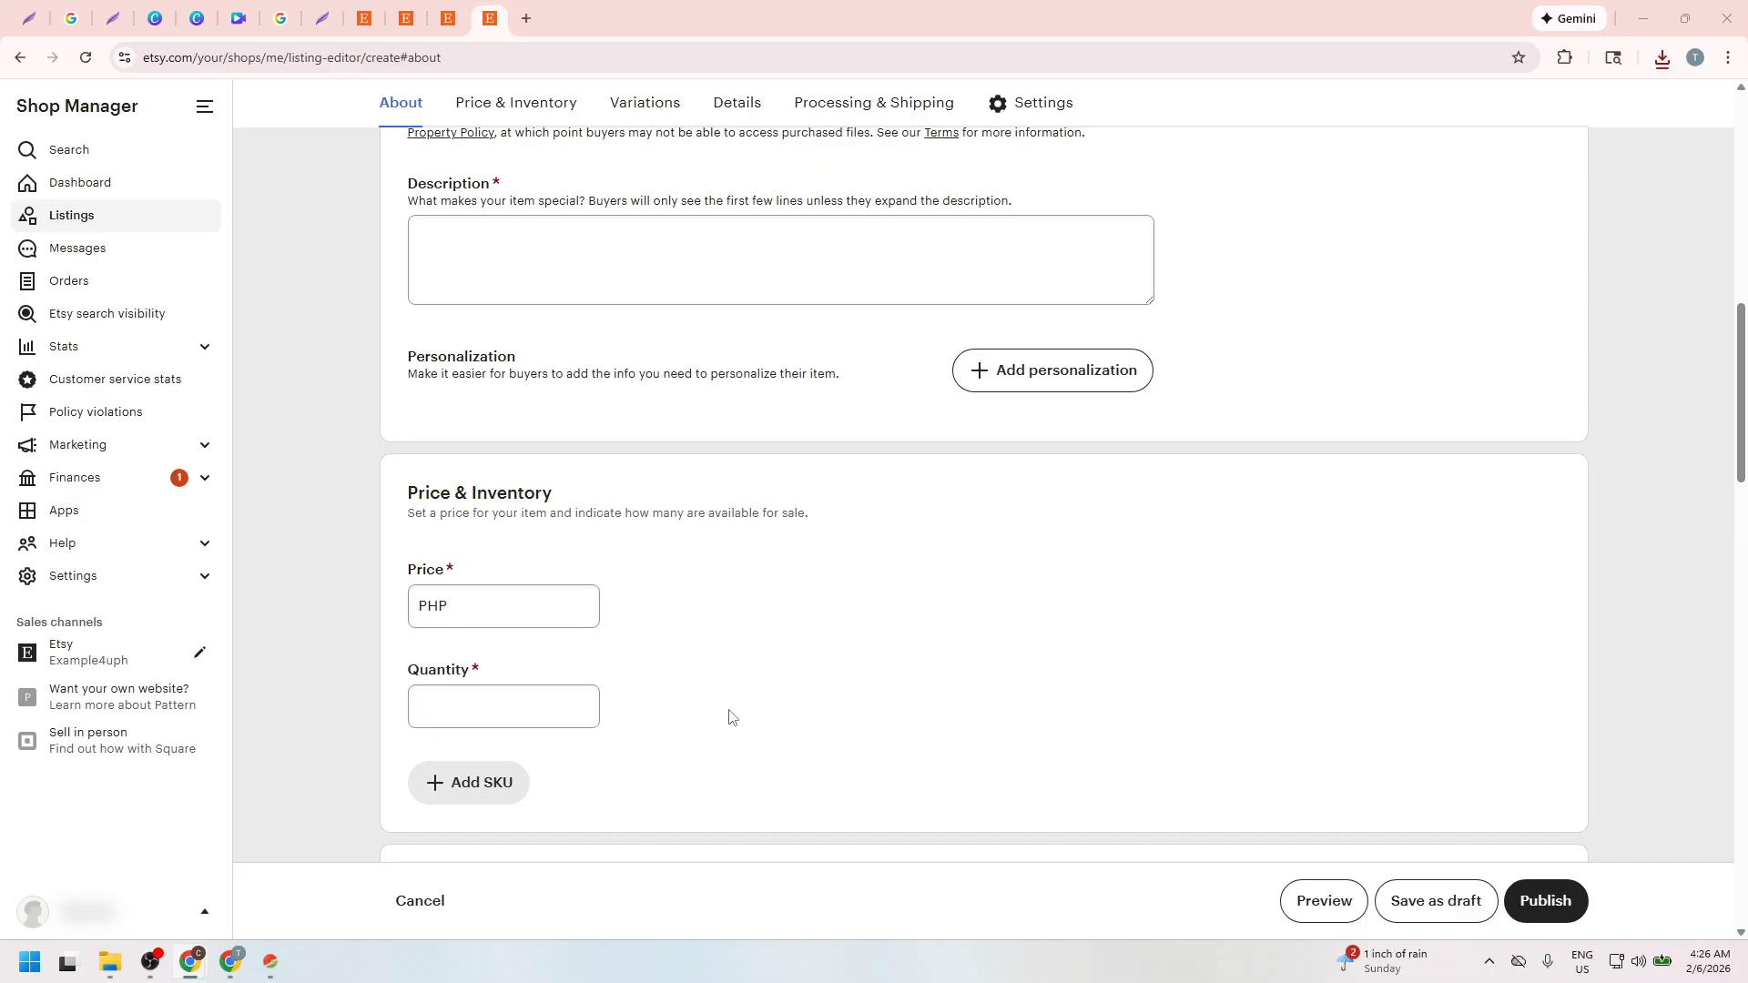
scroll(702, 656, down, 5)
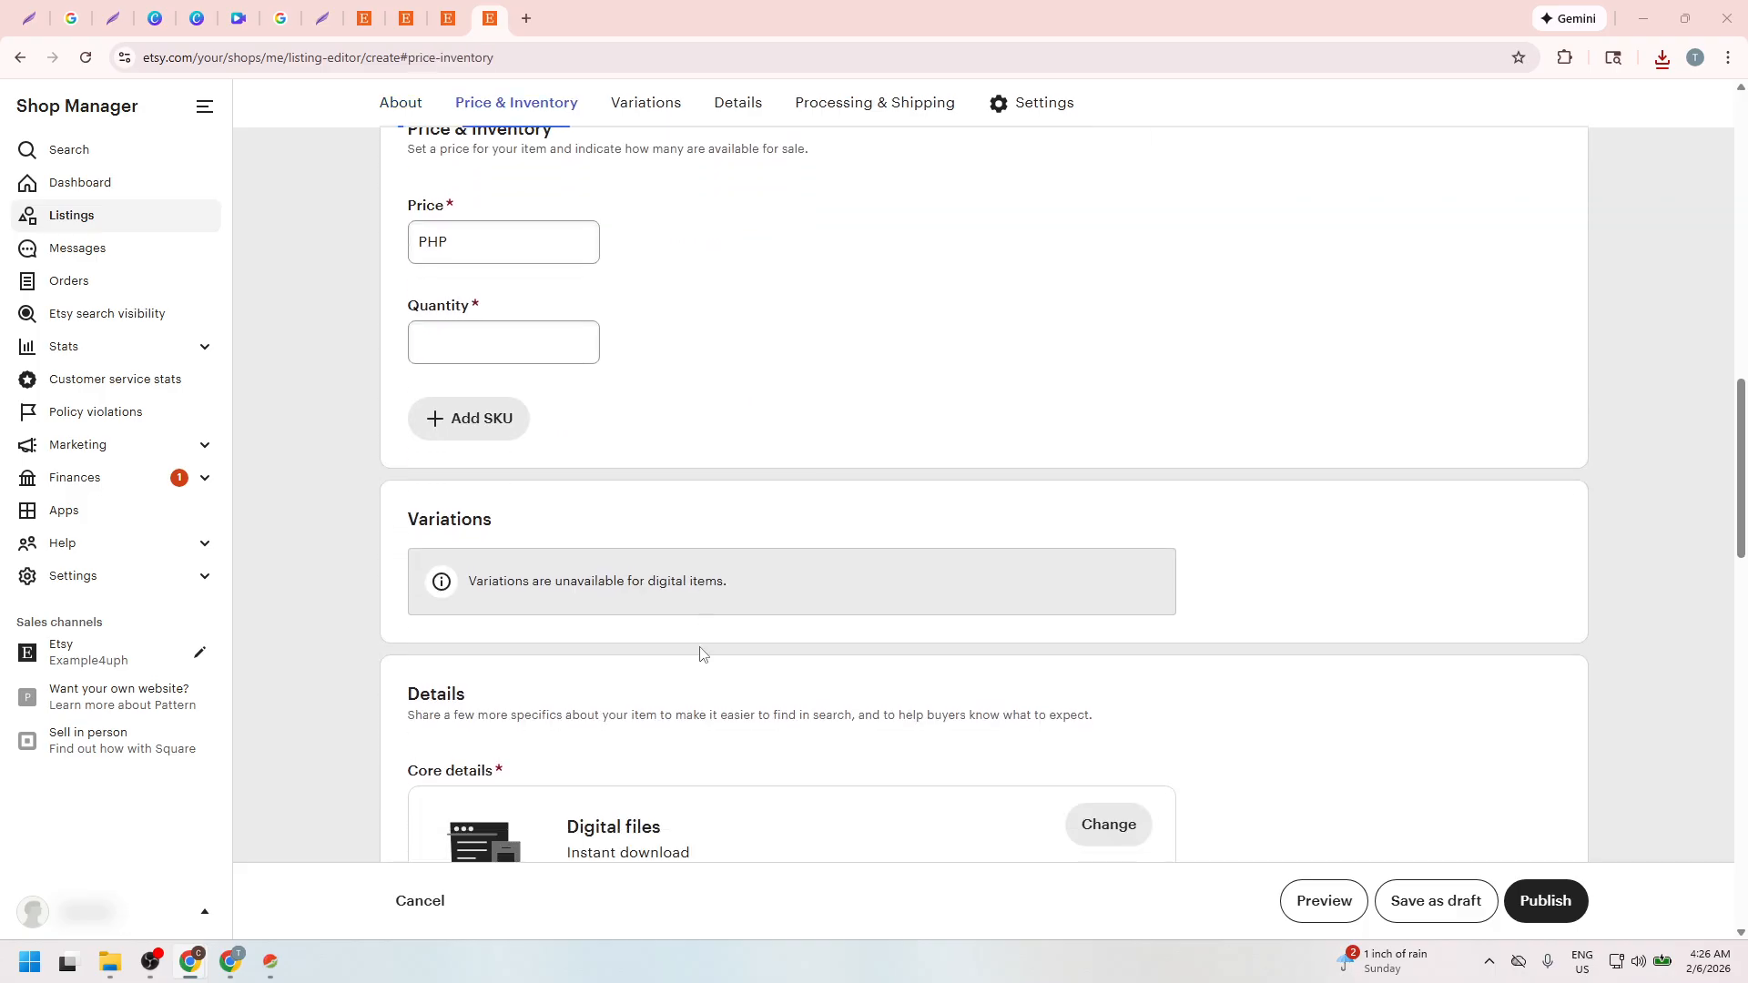
scroll(700, 664, down, 6)
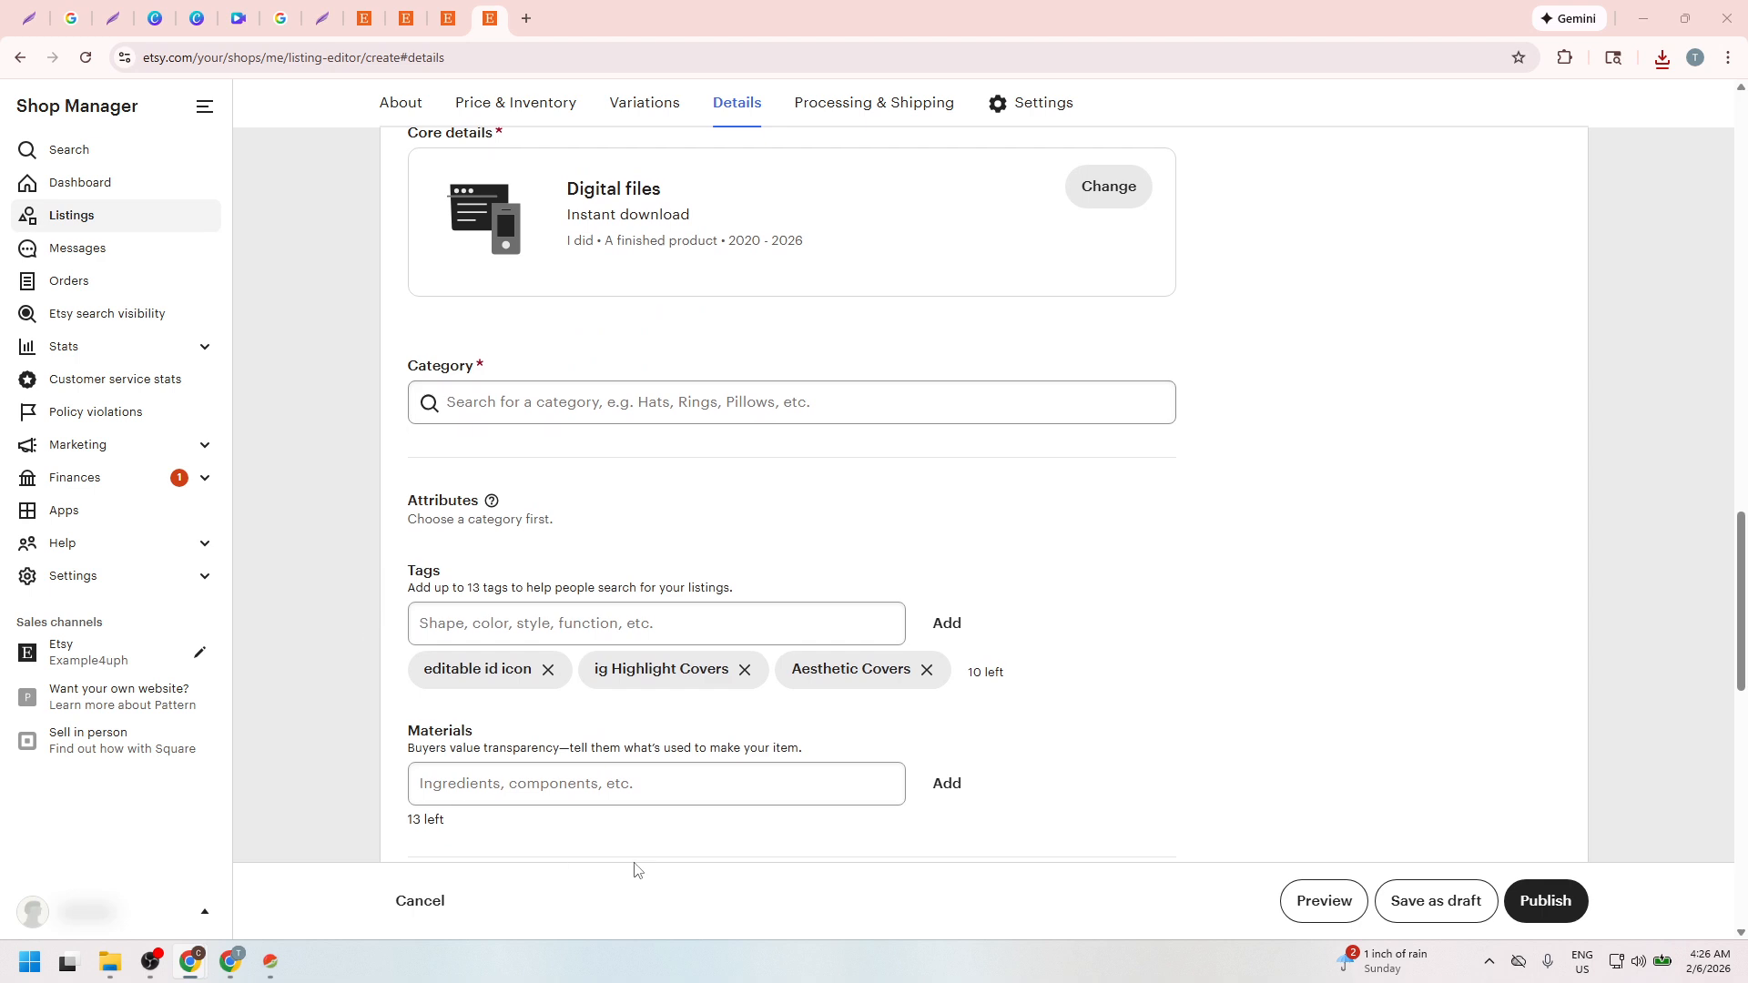
scroll(642, 860, down, 3)
scroll(666, 843, up, 3)
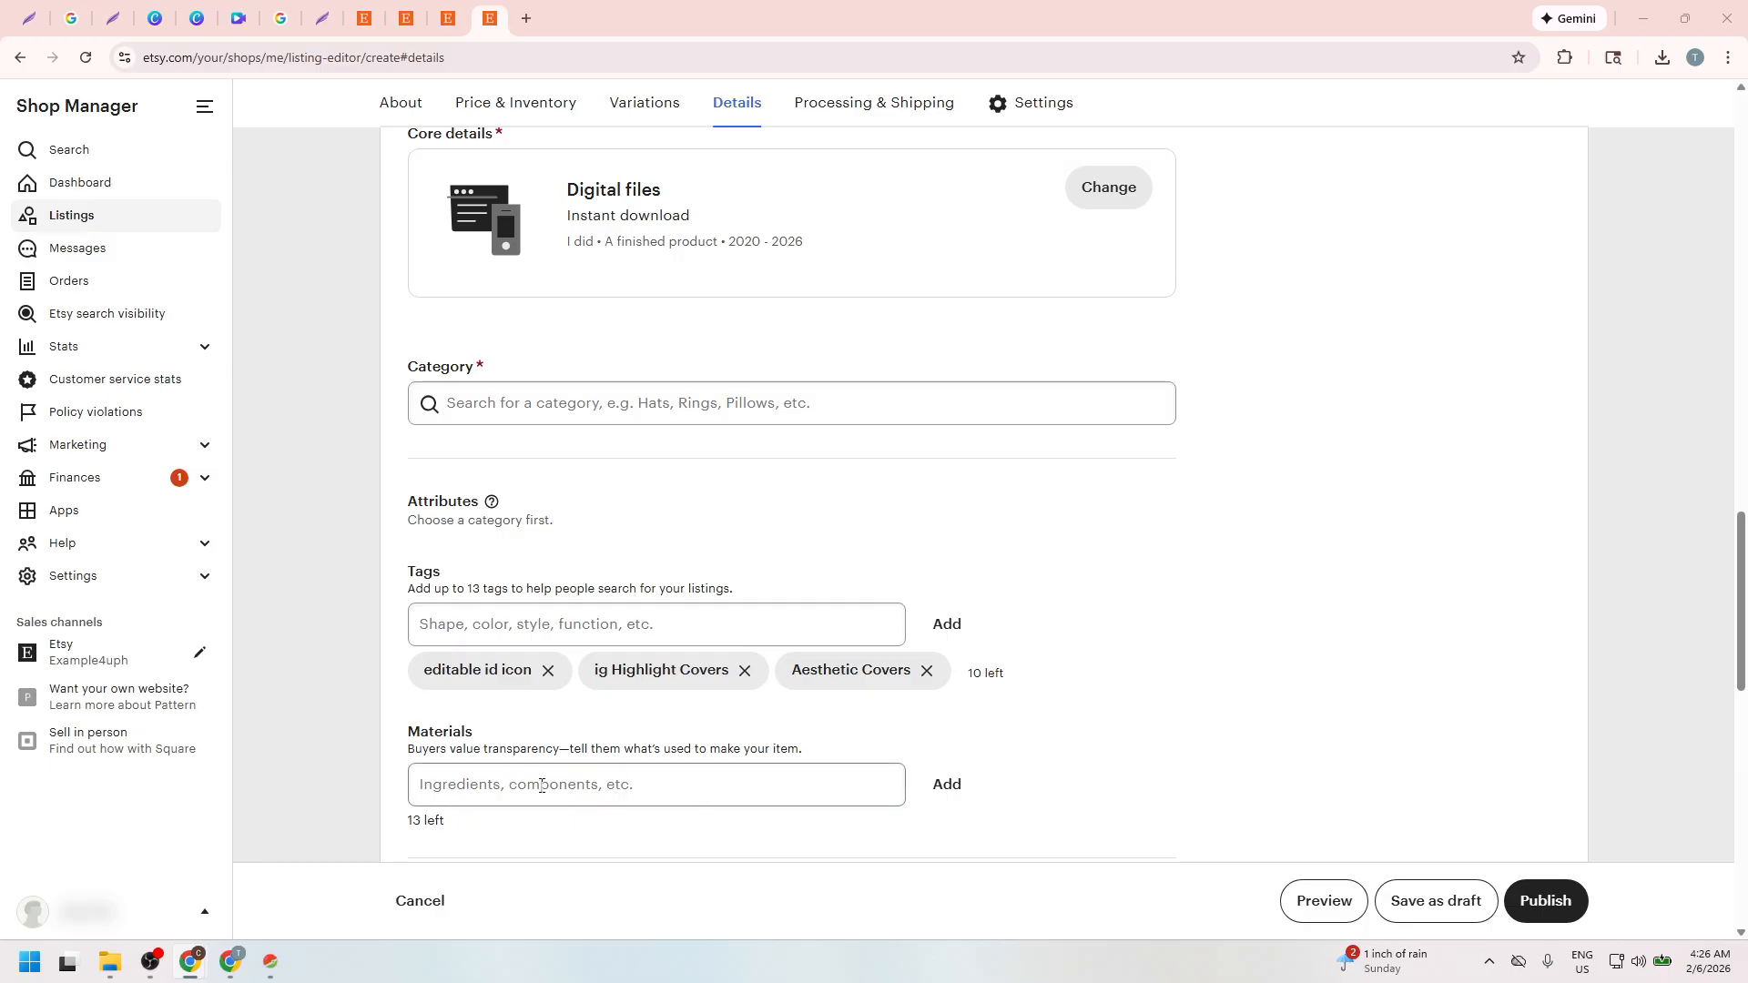
scroll(742, 785, down, 5)
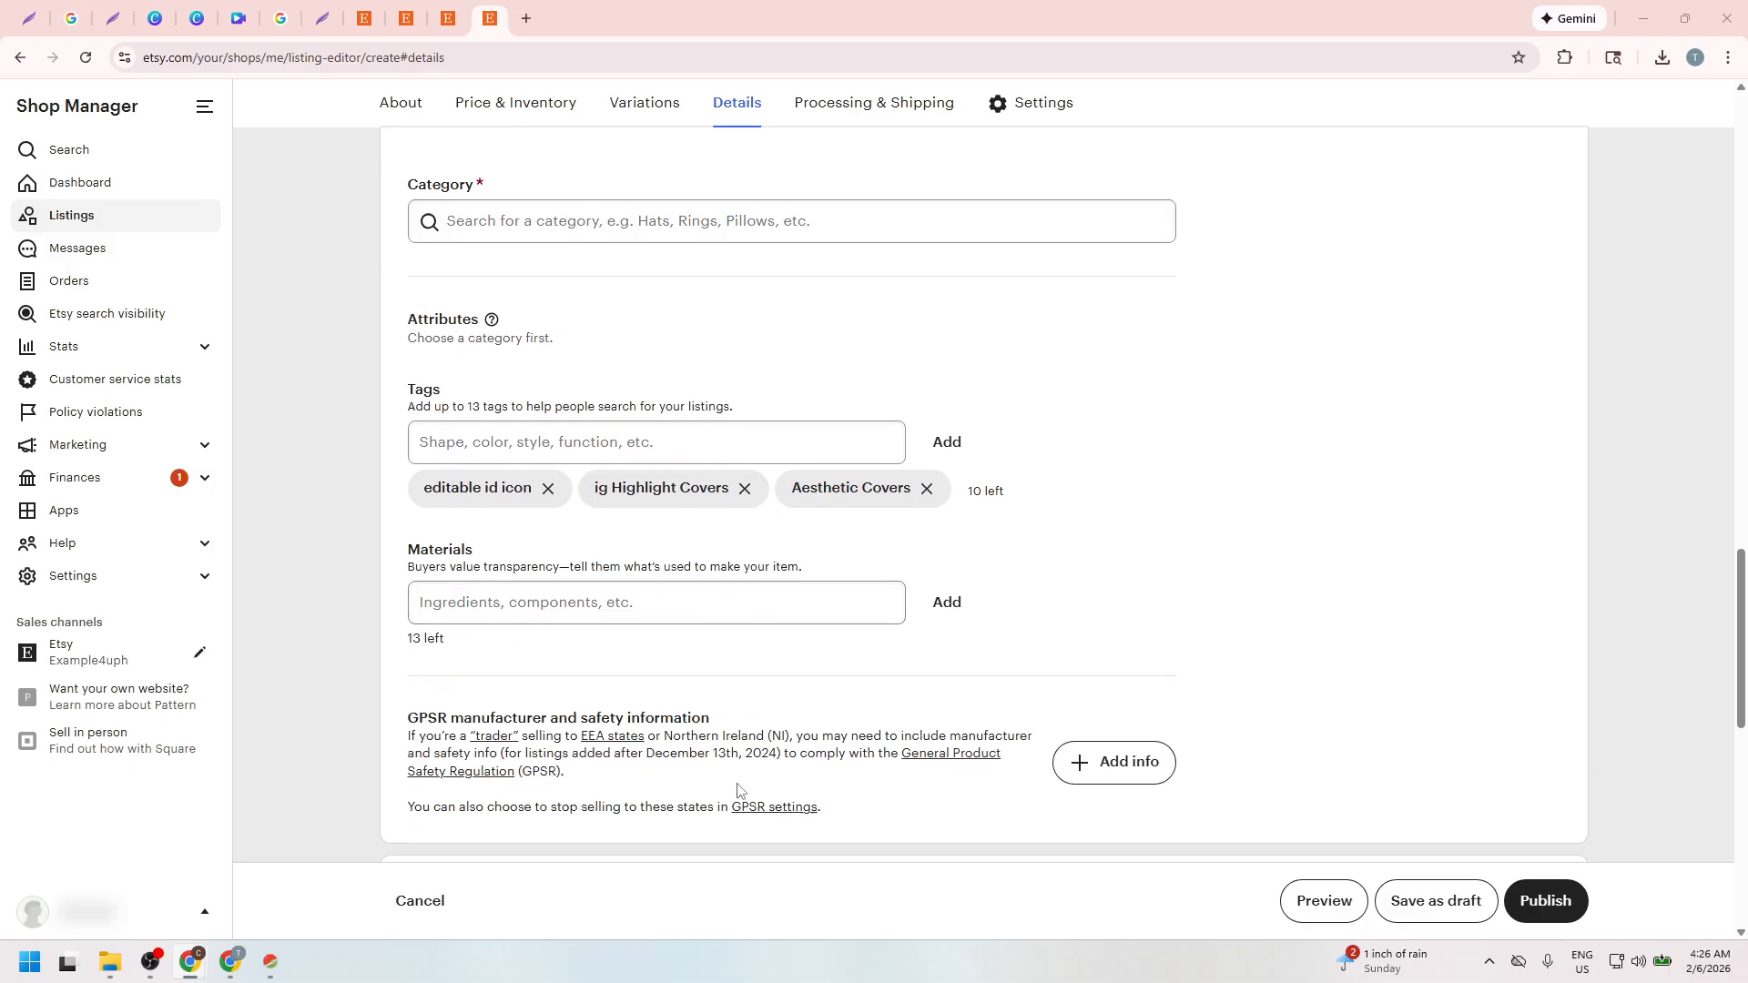
scroll(737, 785, down, 2)
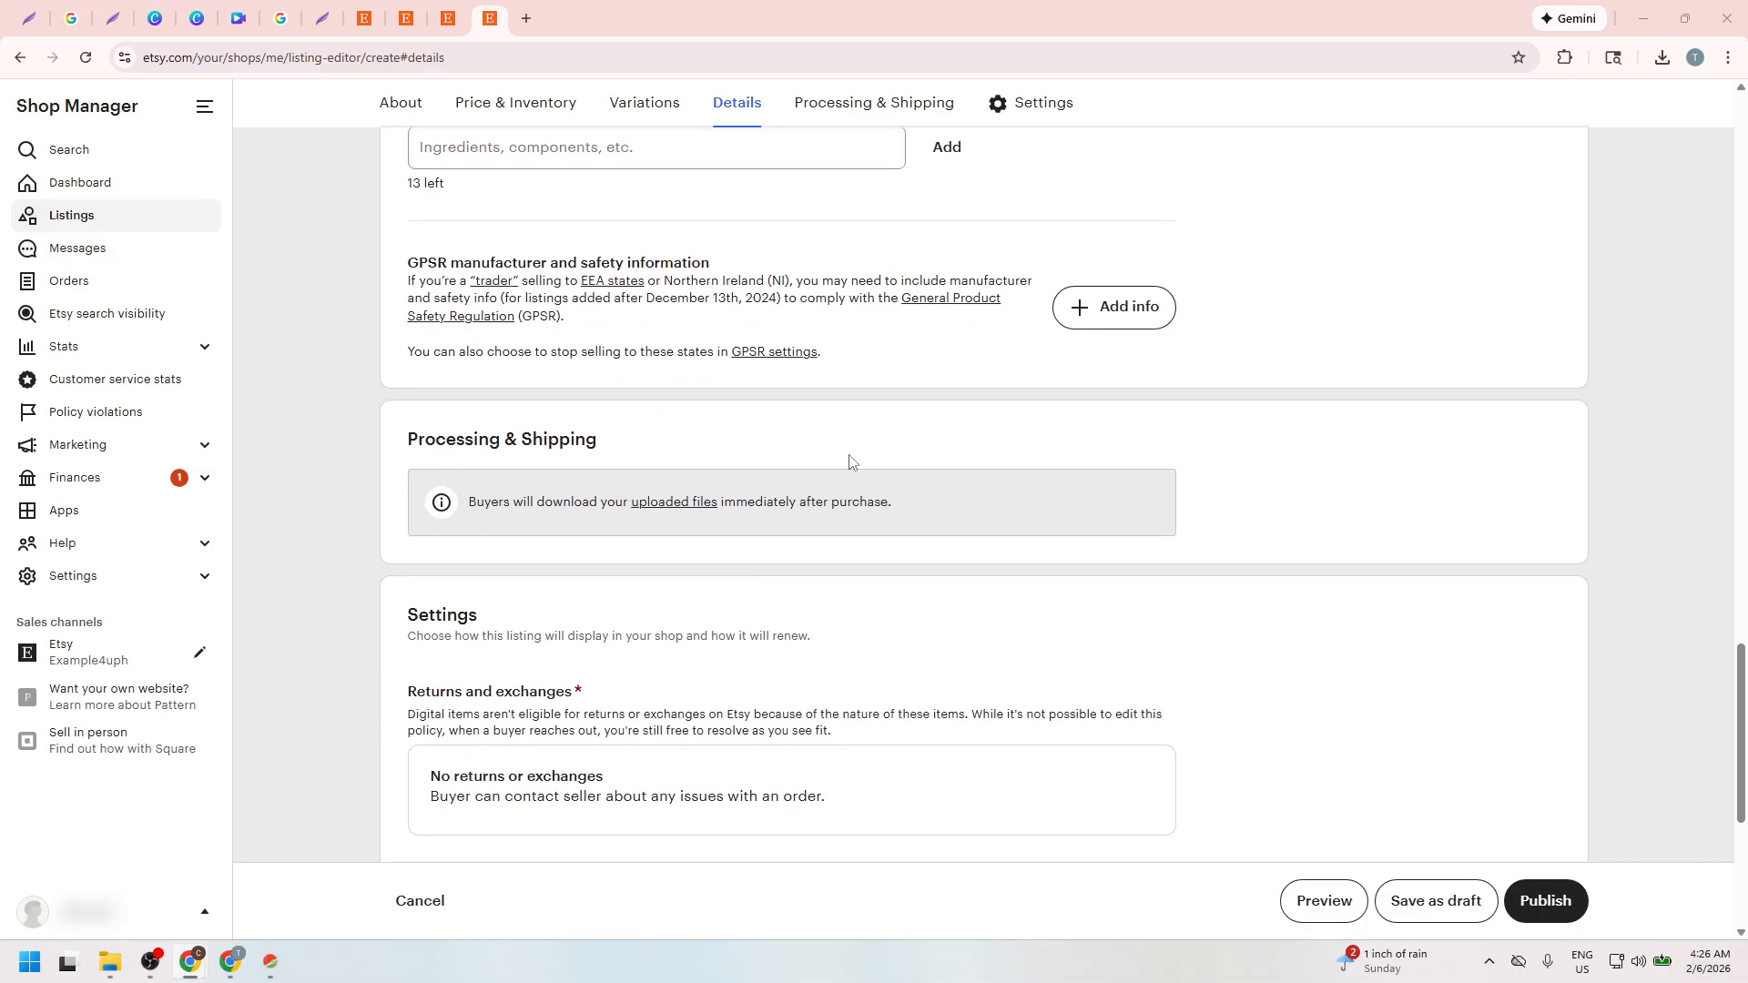
scroll(792, 659, down, 1)
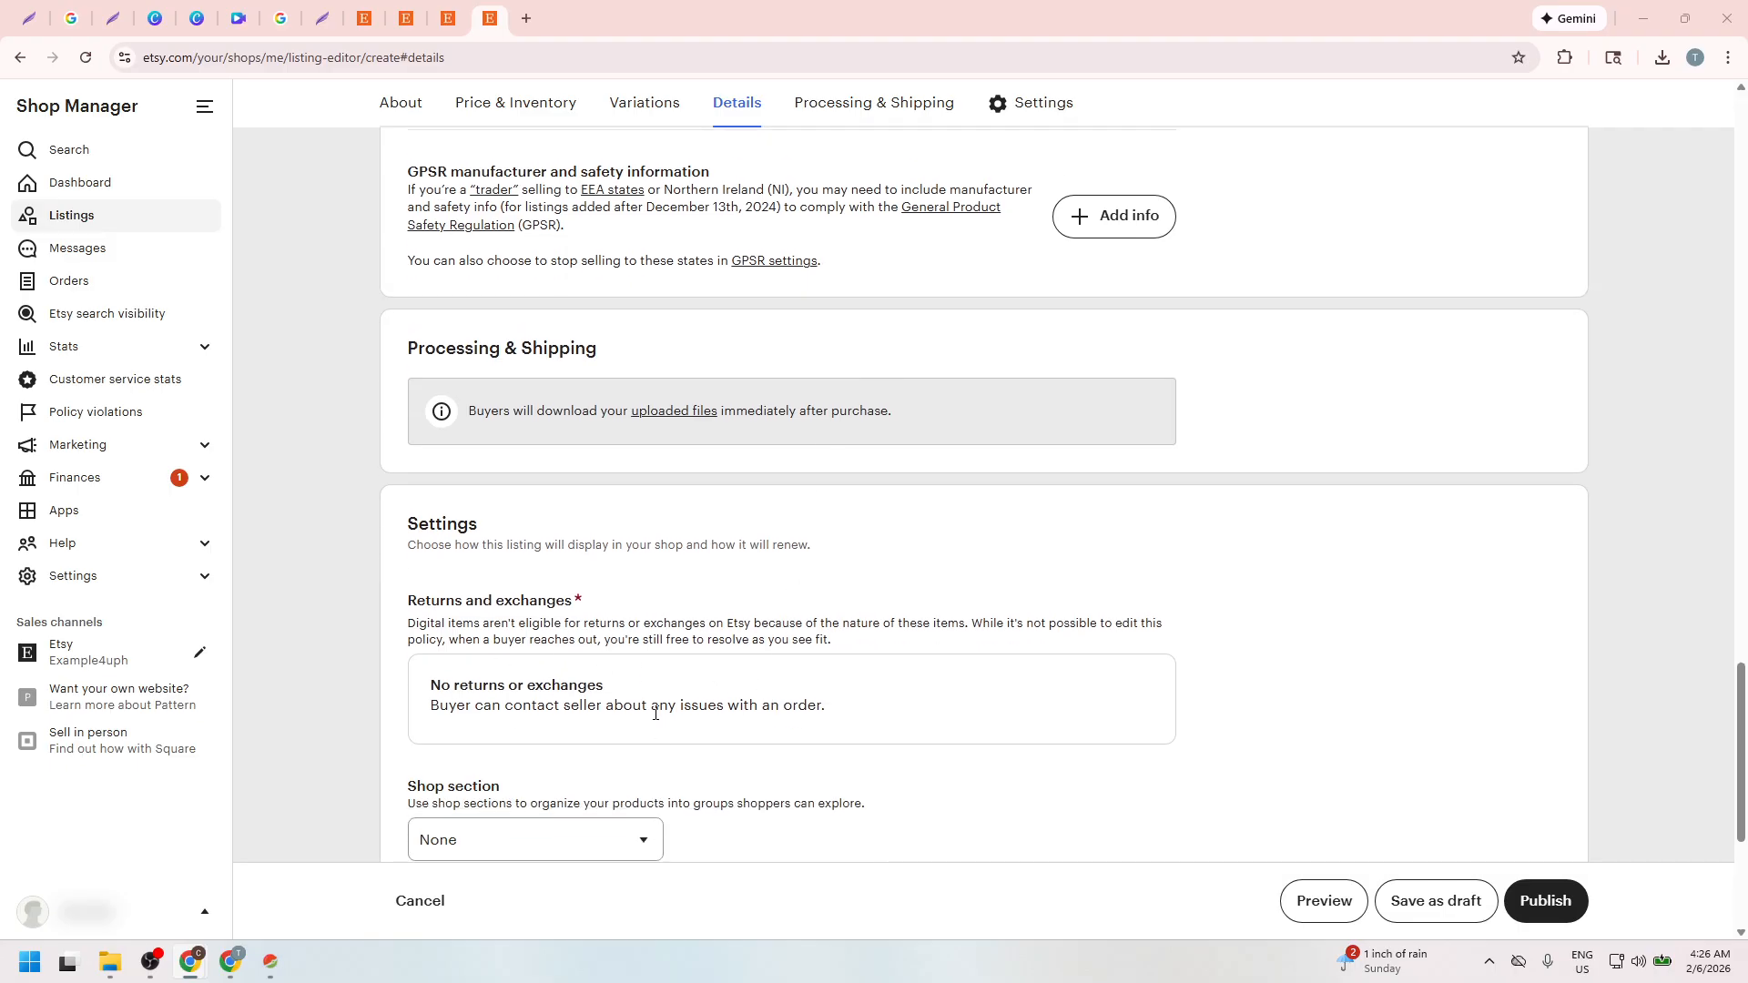
scroll(637, 692, down, 3)
scroll(606, 678, down, 1)
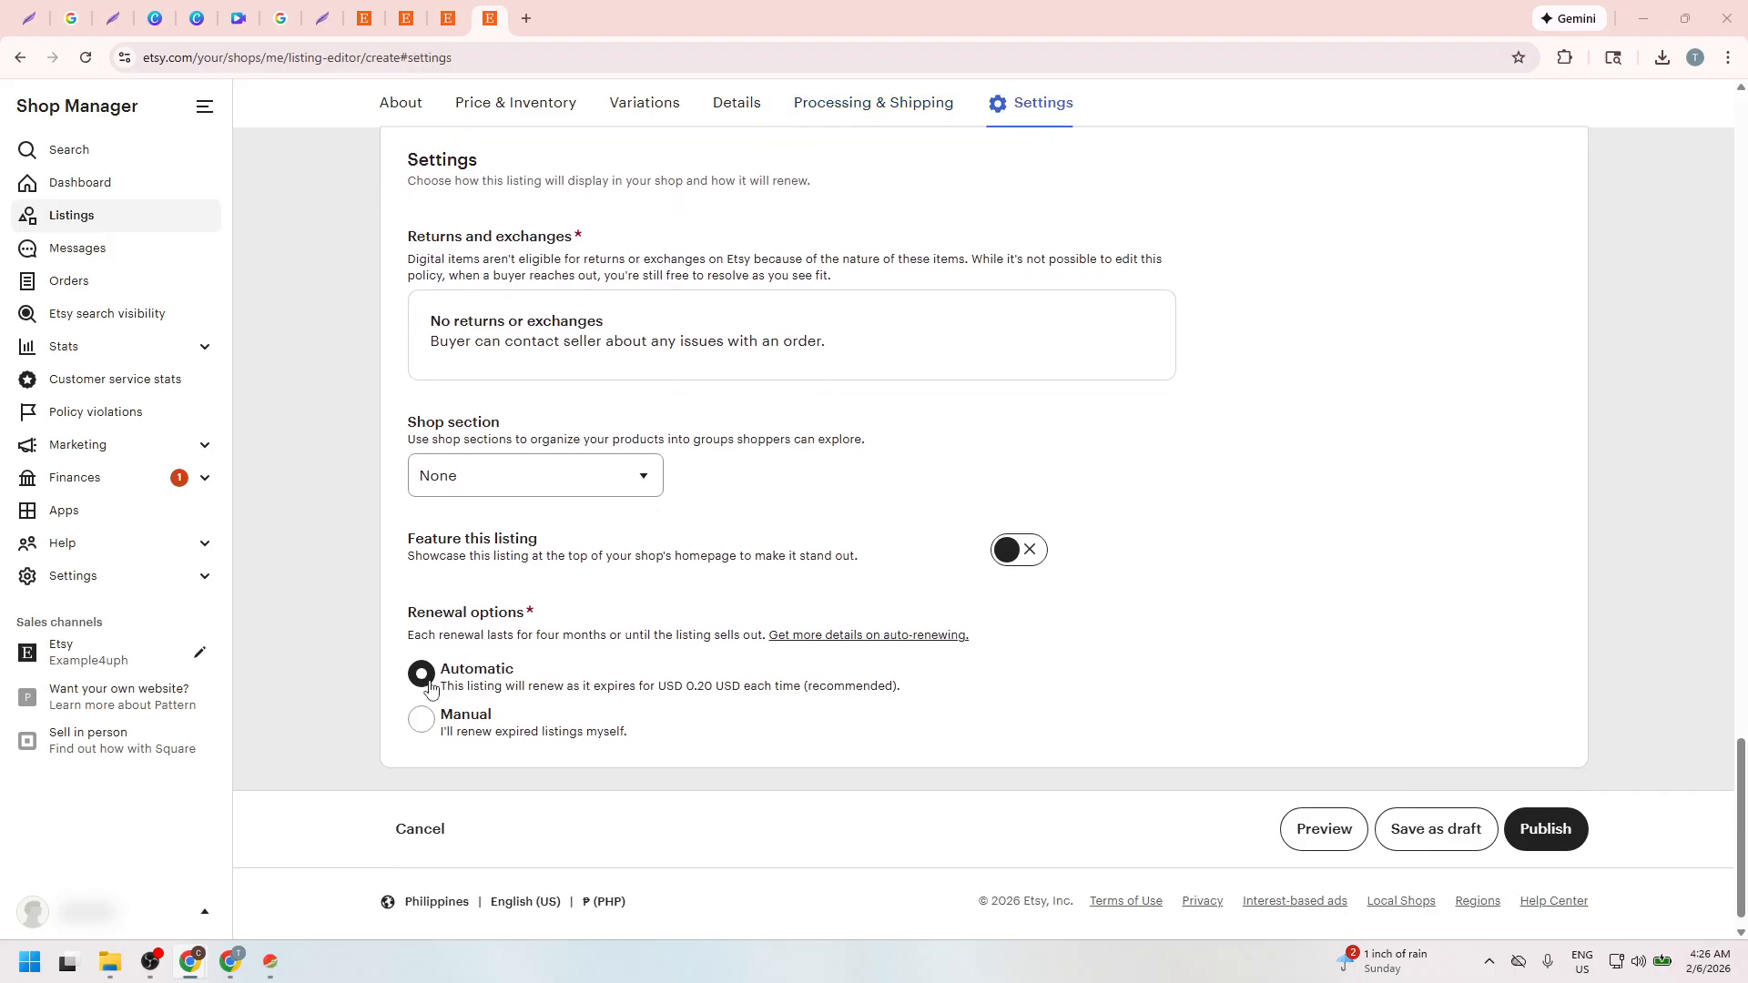